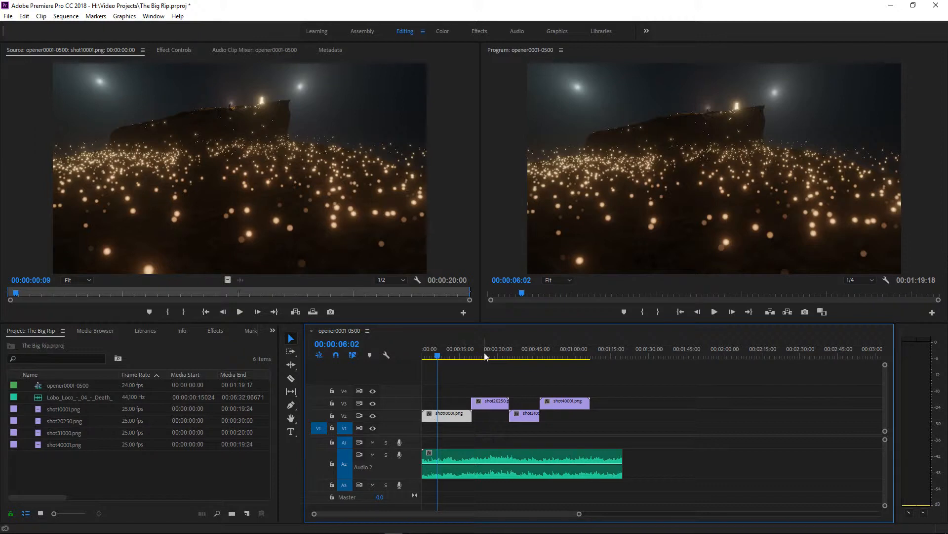
Move the playhead to 00:00:24:12 and view the Effects workspace briefly before returning to the Editing workspace
left_click(484, 351)
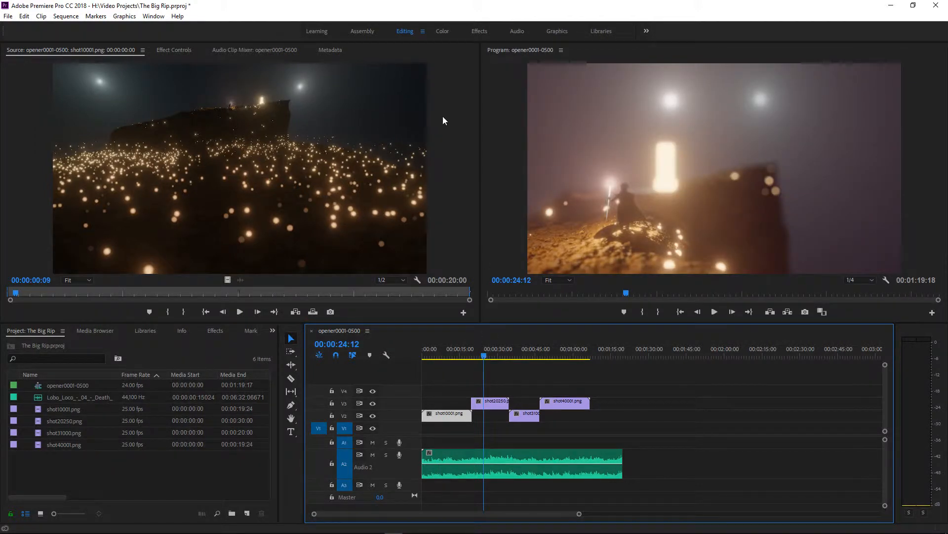
left_click(477, 31)
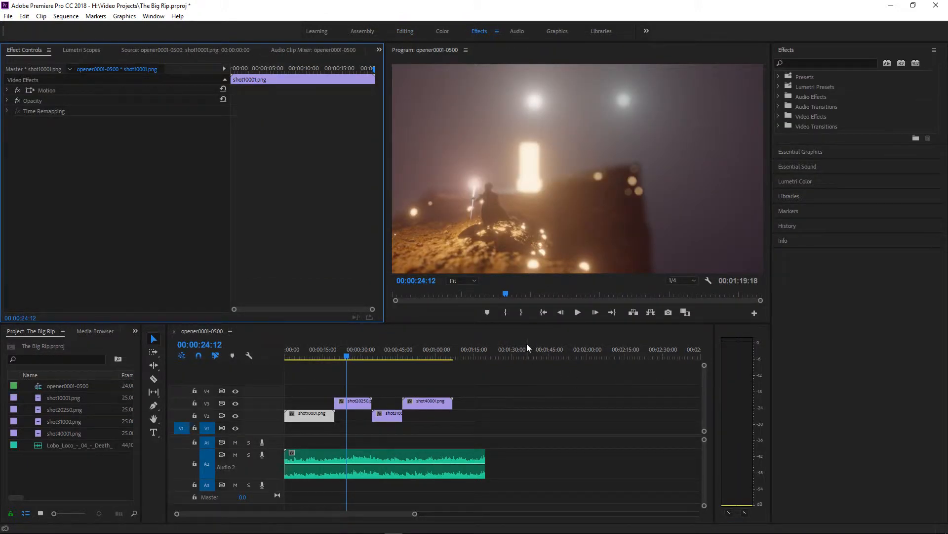
left_click(403, 31)
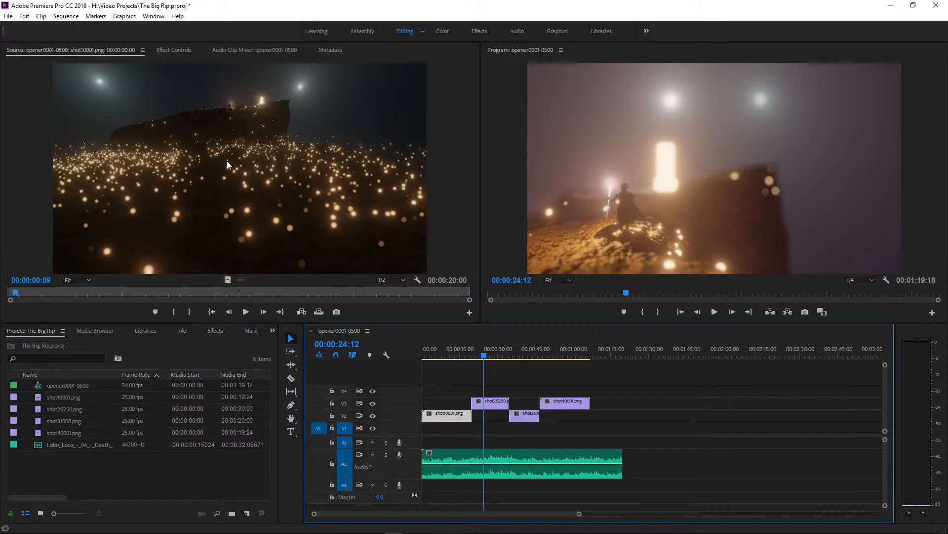
Start exporting the sequence as Final Cut Pro XML, with The Big rip folder on the Temp 100 (D:) drive as destination
left_click(7, 16)
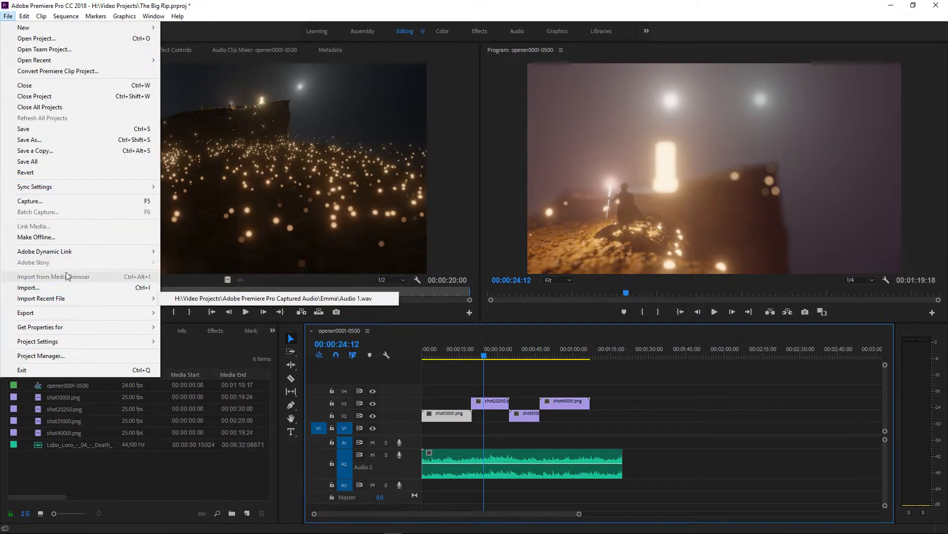
mouse_move(124, 312)
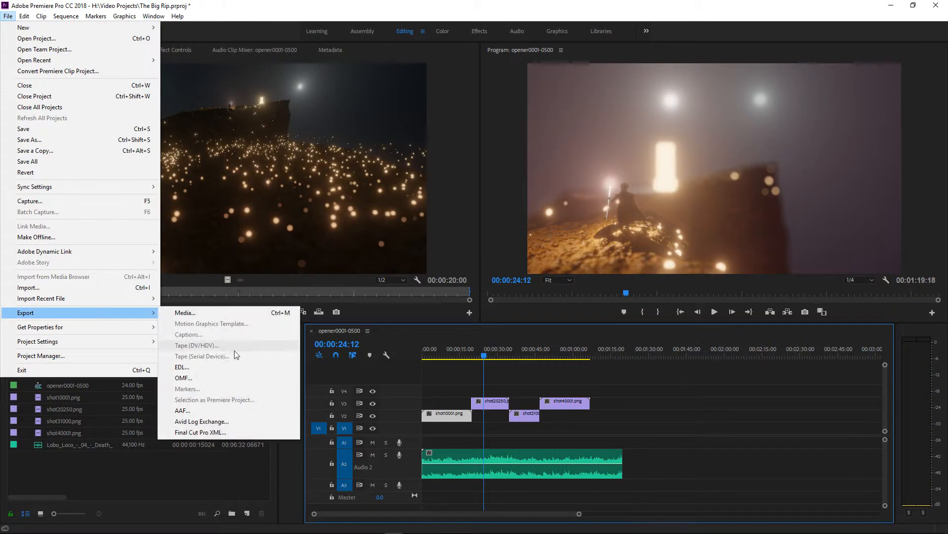
left_click(205, 432)
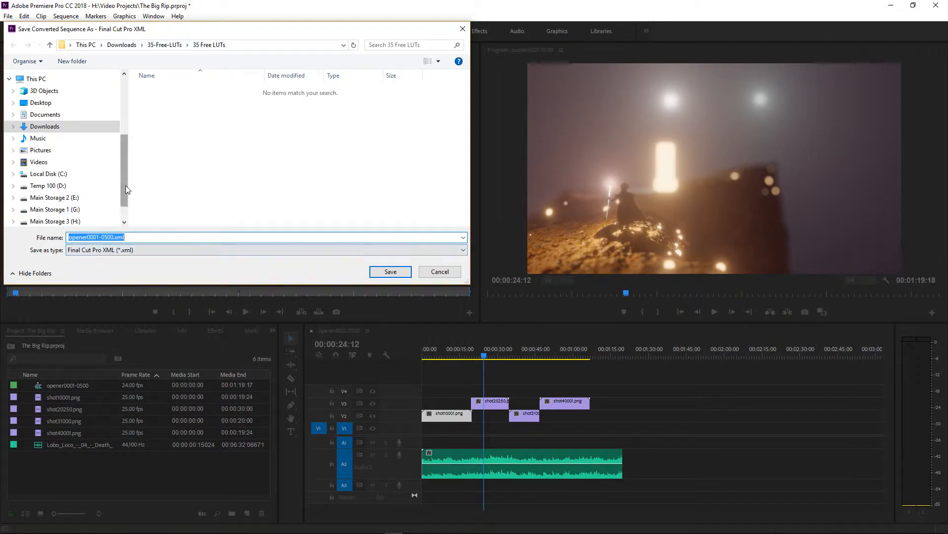
left_click_drag(126, 186, 127, 206)
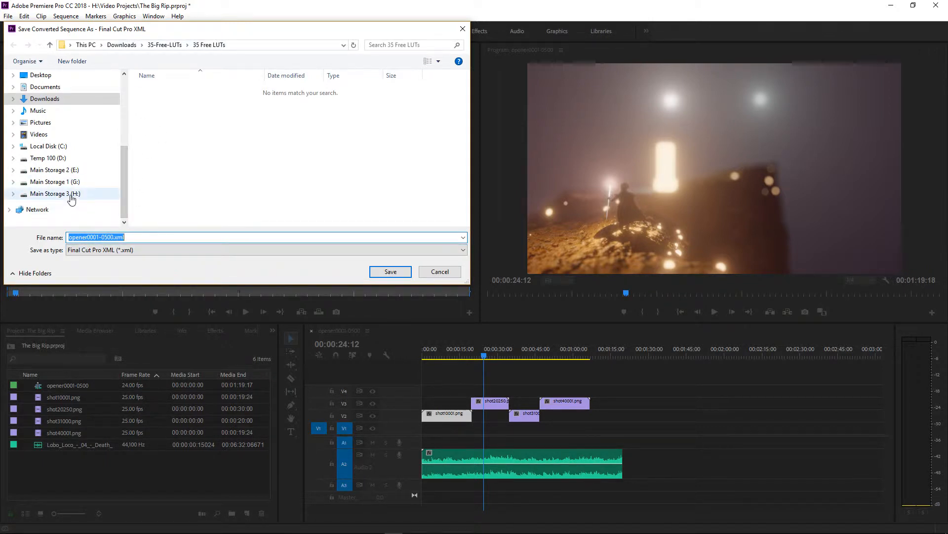
left_click(97, 191)
scroll(215, 195, "down", 3)
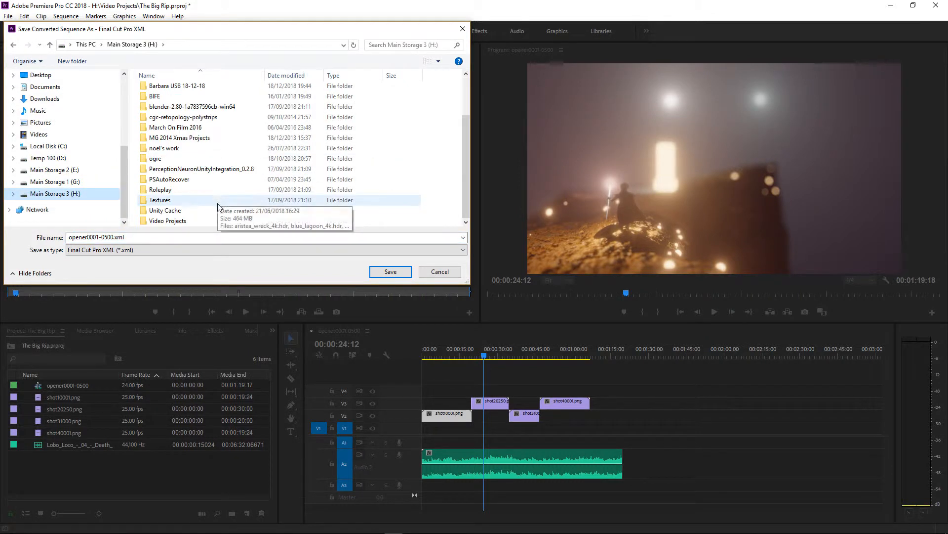
double_click(187, 221)
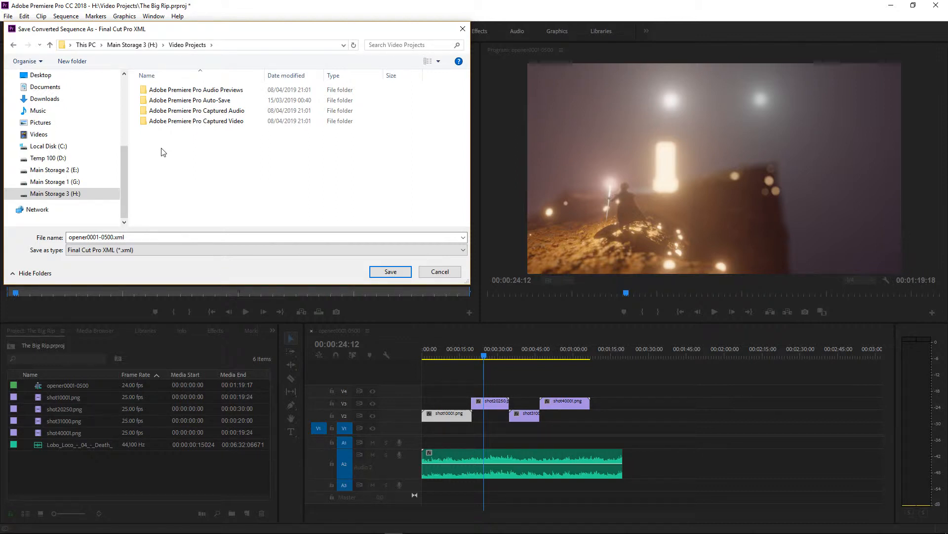
left_click(71, 160)
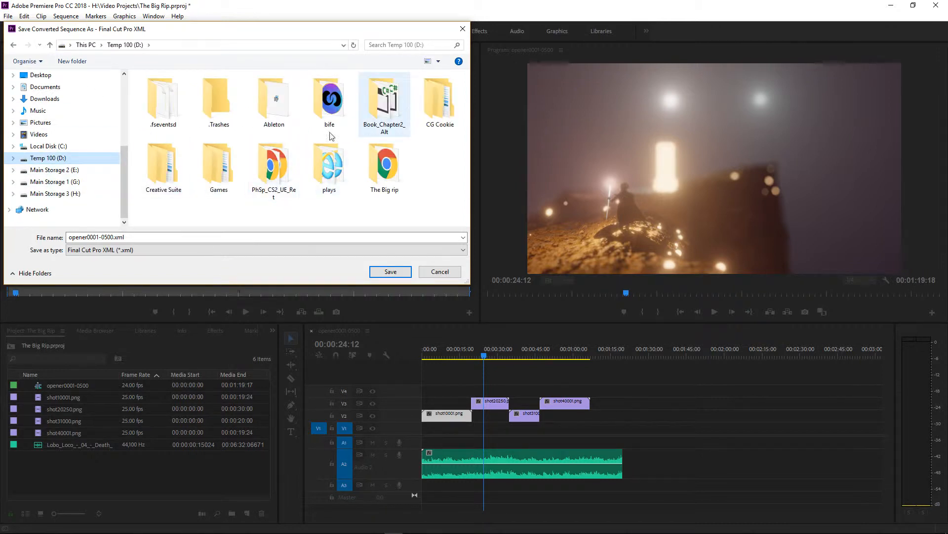
double_click(385, 170)
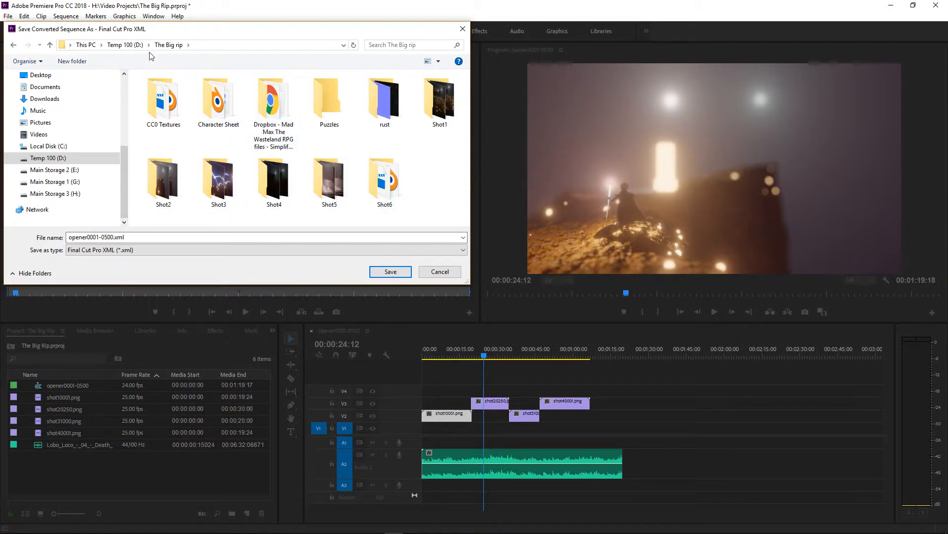
Name the exported XML file PPCCtoR15.xml and save it
left_click(127, 237)
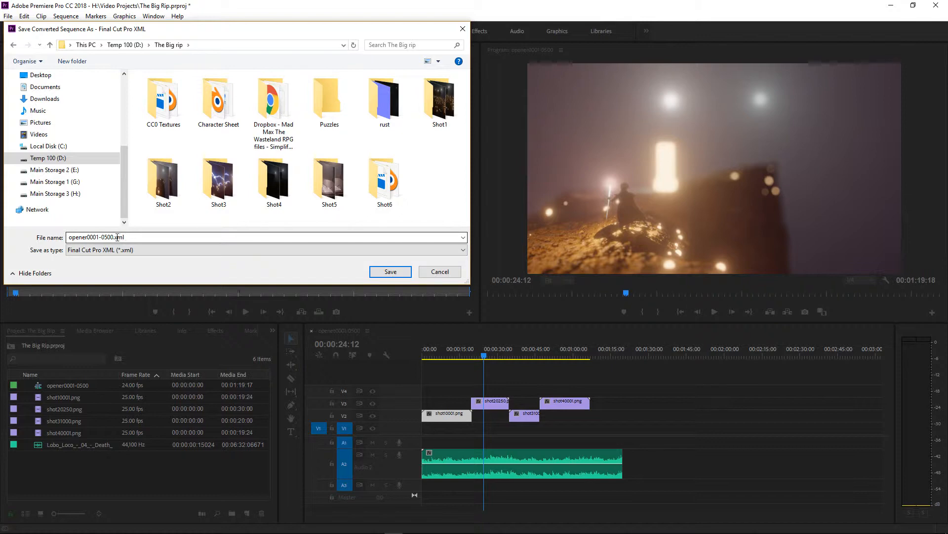
double_click(114, 237)
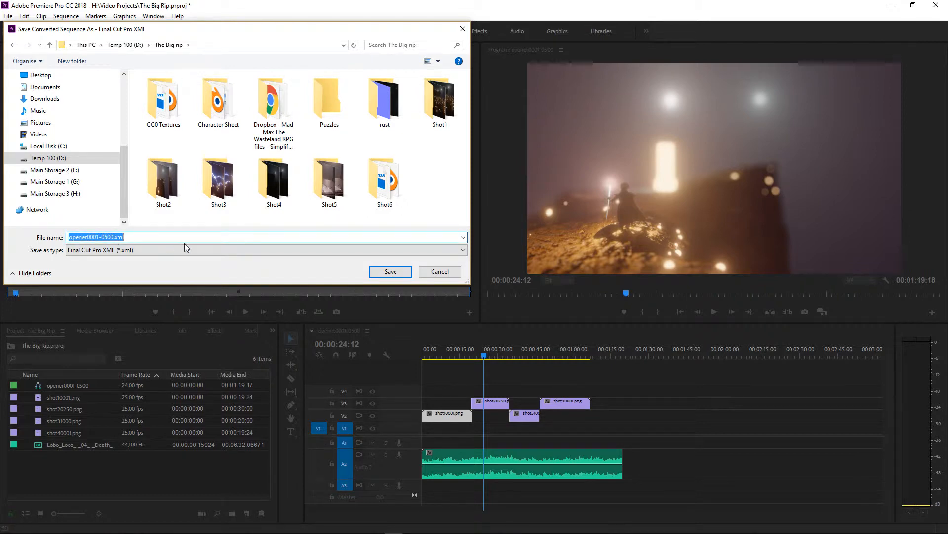
key("Right")
key("Left")
key("Left")
key("Left")
key("Left")
key("BackSpace")
key("BackSpace")
key("BackSpace")
key("BackSpace")
key("BackSpace")
key("BackSpace")
key("BackSpace")
key("BackSpace")
key("BackSpace")
key("BackSpace")
key("BackSpace")
key("BackSpace")
key("BackSpace")
key("BackSpace")
type("PP")
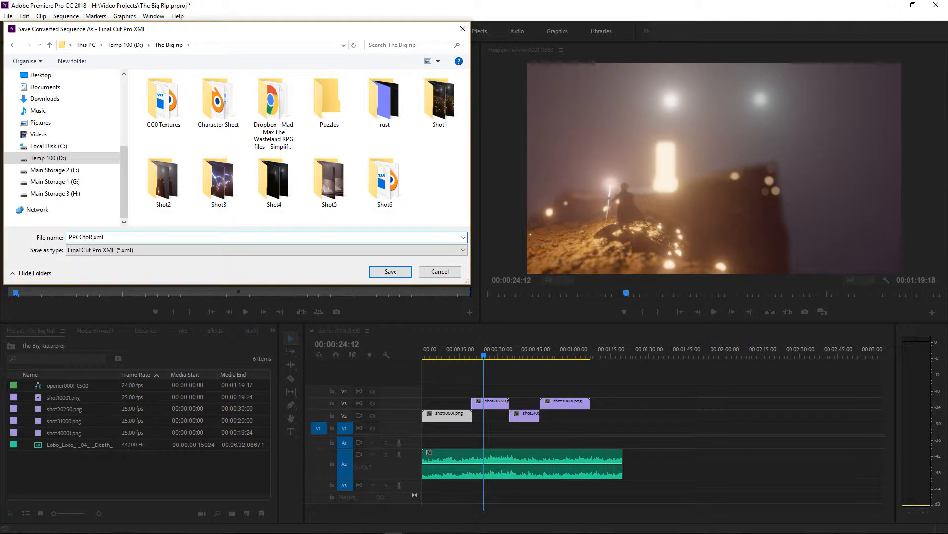
type("CCtoR15")
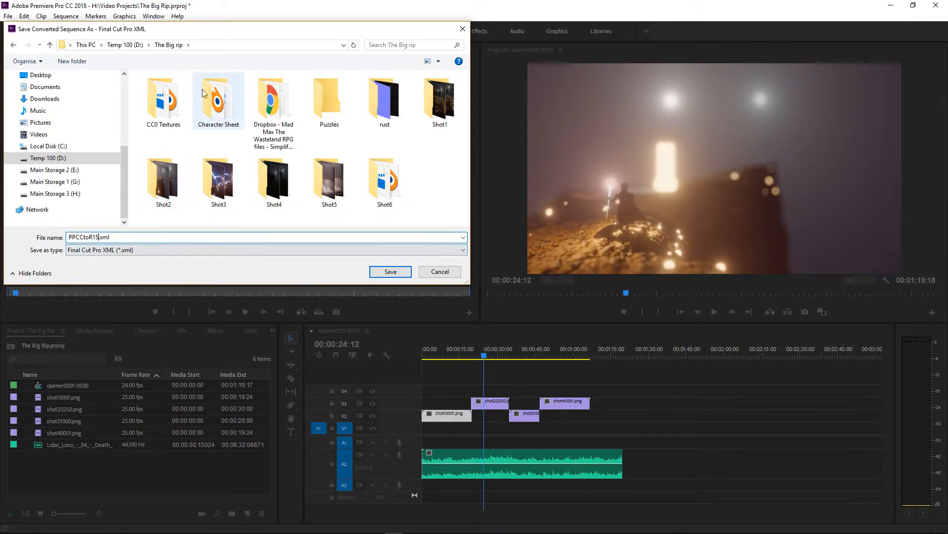
left_click(385, 271)
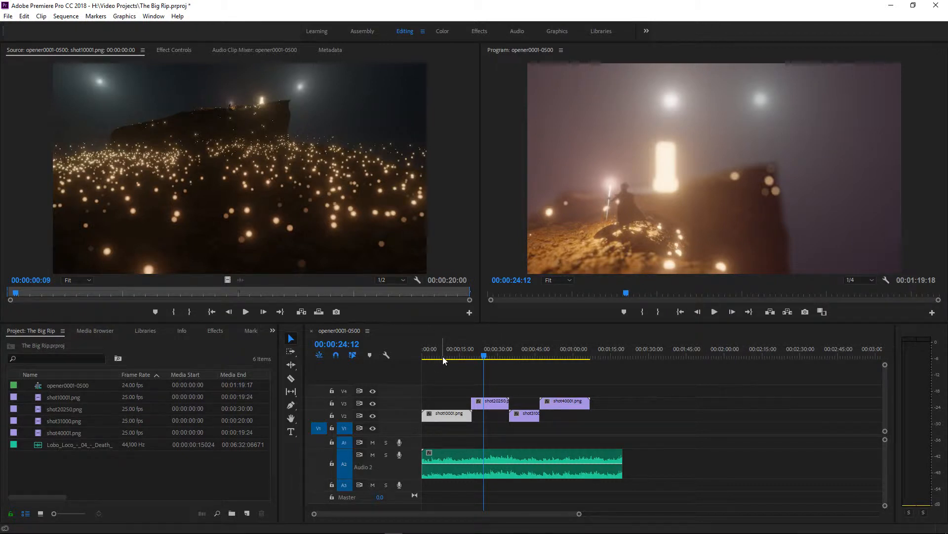
Switch to DaVinci Resolve and start importing a timeline from an AAF, EDL or XML file
mouse_move(423, 529)
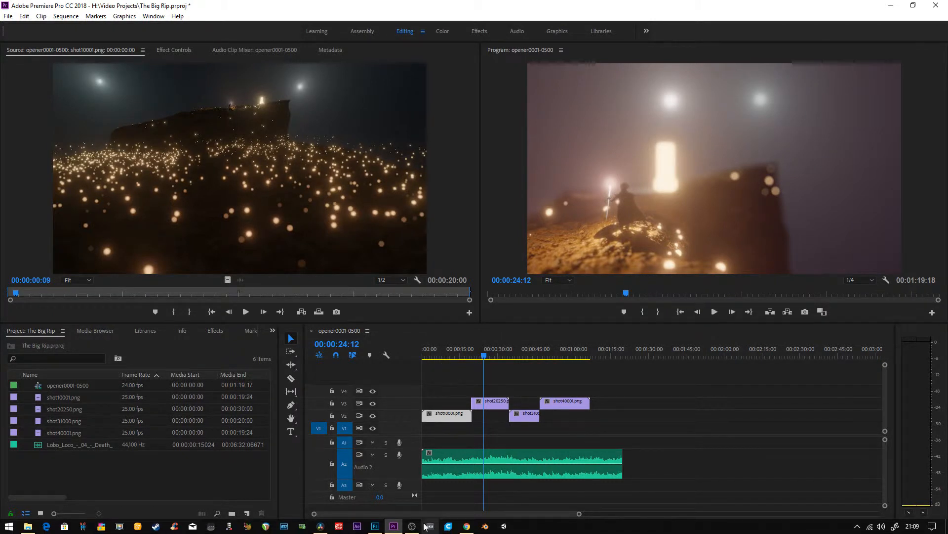
left_click(320, 527)
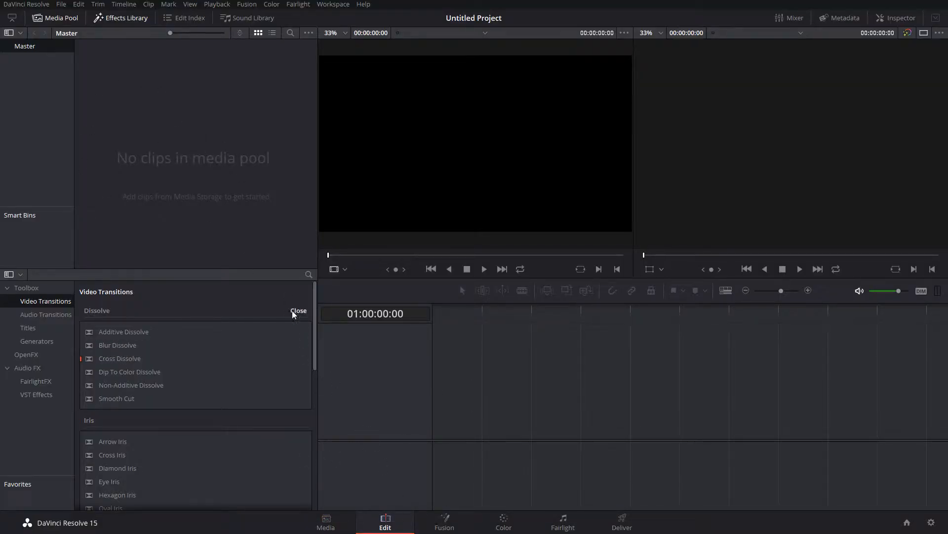
left_click(61, 4)
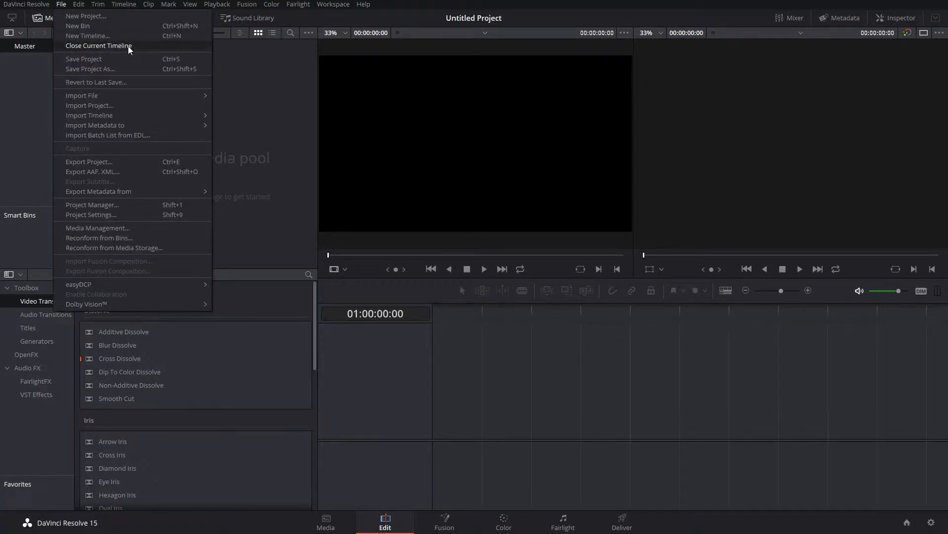
mouse_move(178, 113)
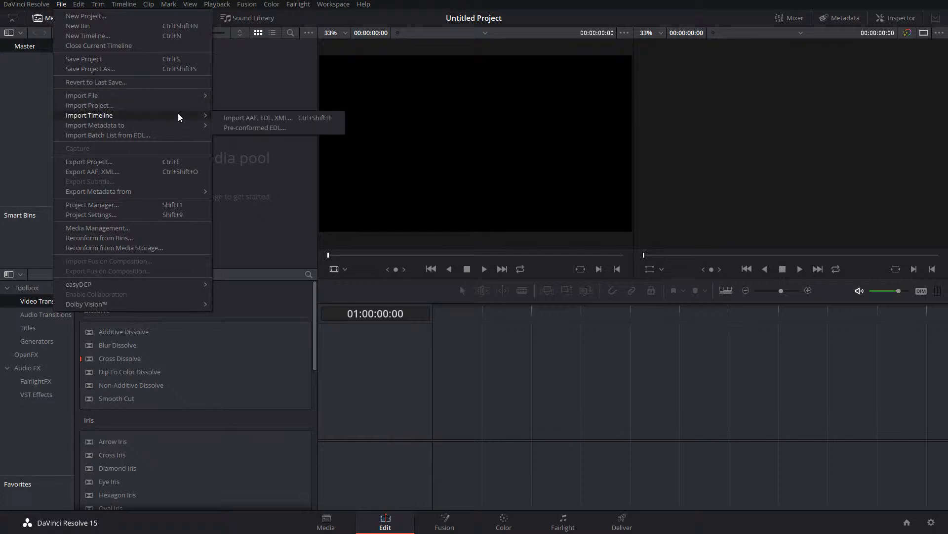
left_click(286, 118)
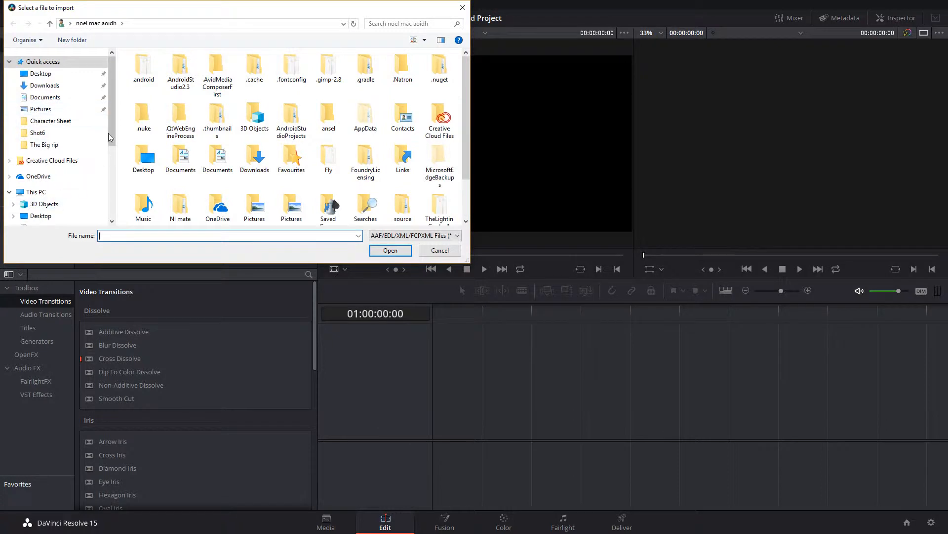
Open PPCCtoR15.xml from The Big rip folder on the Temp 100 (D:) drive as the timeline to import
left_click_drag(111, 120, 103, 185)
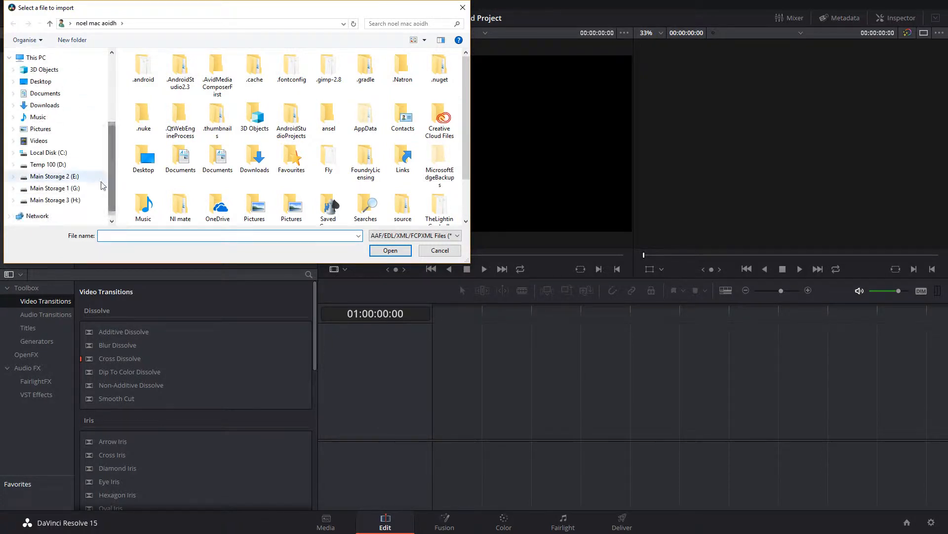
left_click(66, 166)
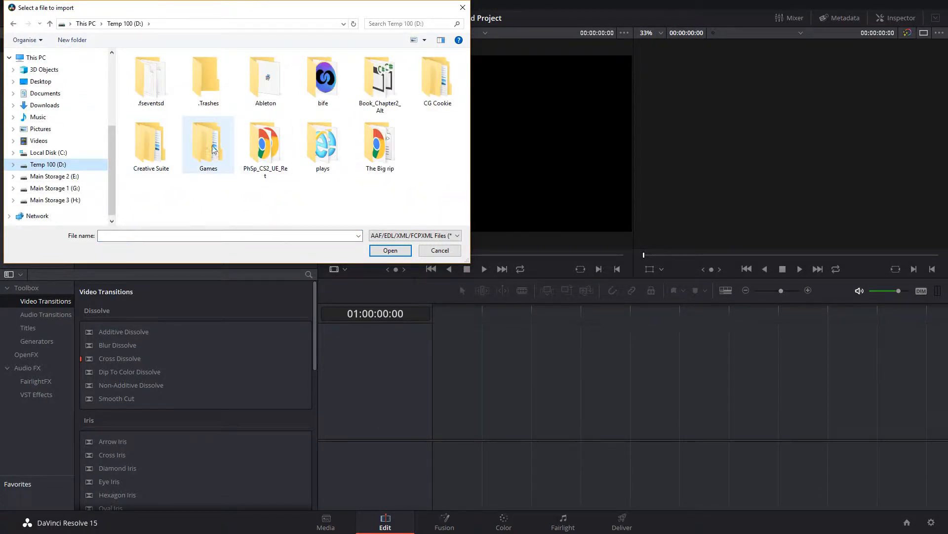
double_click(377, 139)
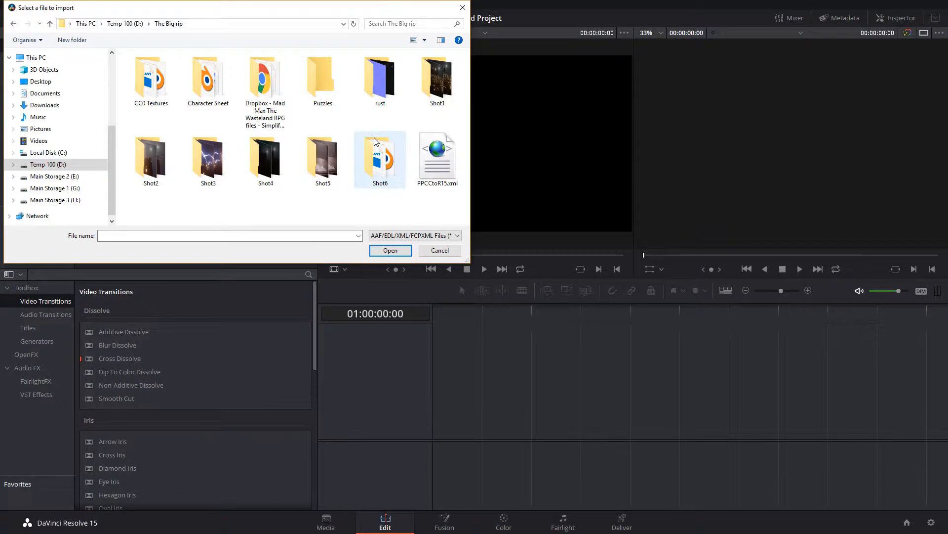
left_click(437, 157)
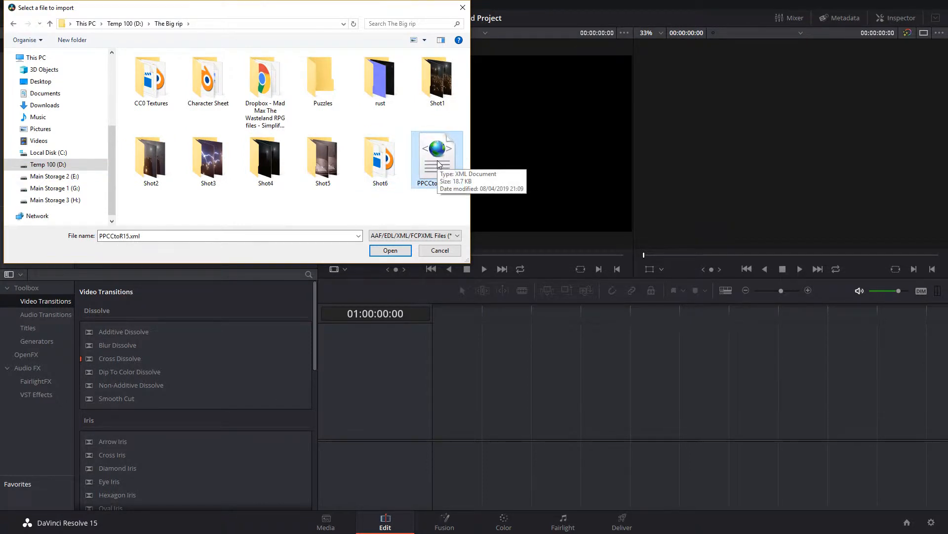
left_click(381, 250)
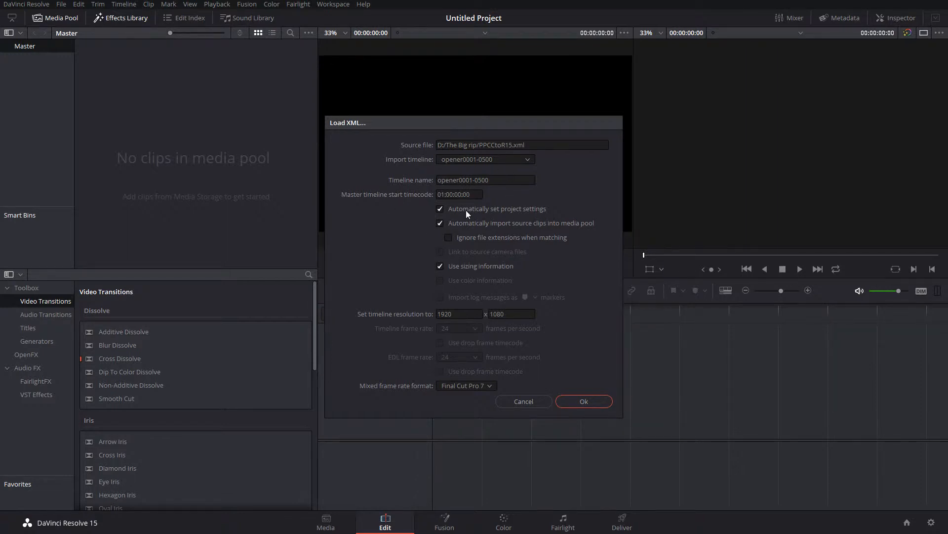
Switch to Premiere Pro and check the resolution and frame rate in the properties of the opener0001-0500 sequence
key("alt+Tab")
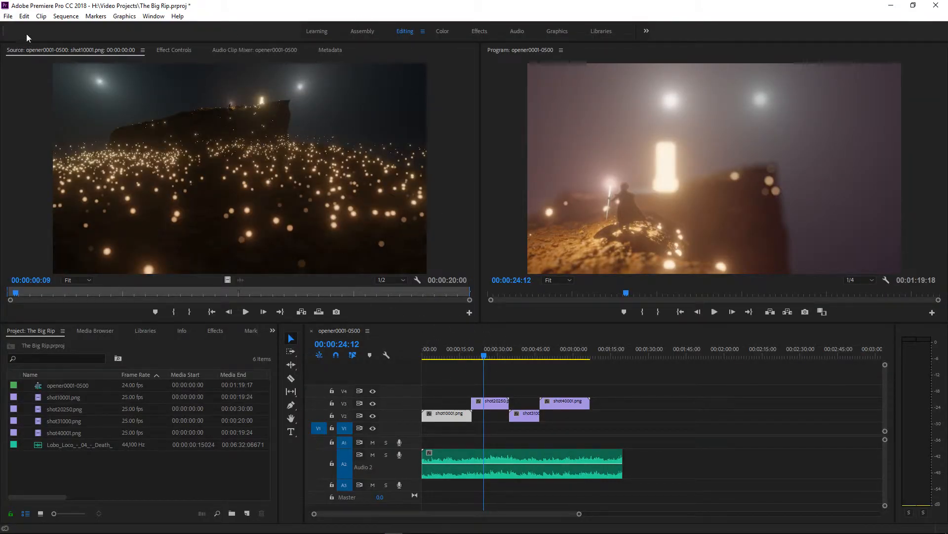
left_click(73, 386)
right_click(73, 386)
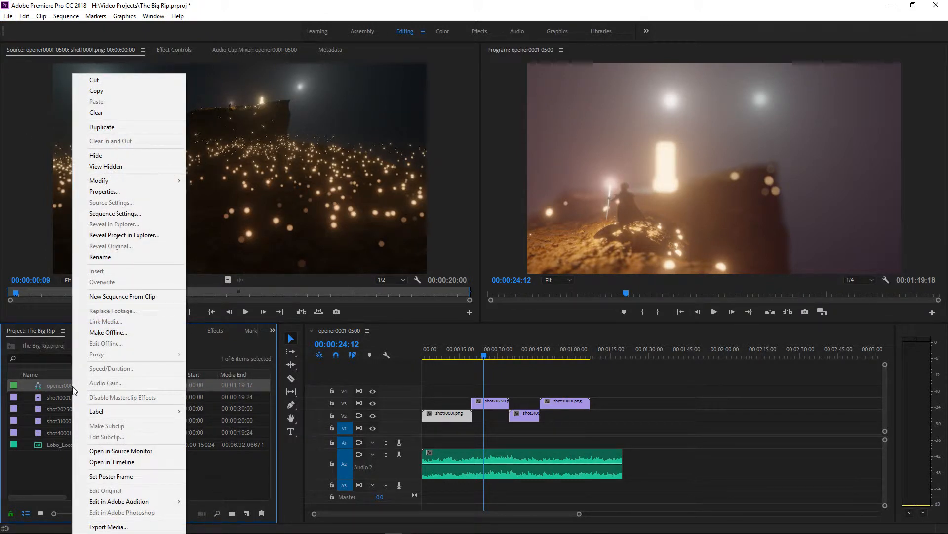
left_click(132, 192)
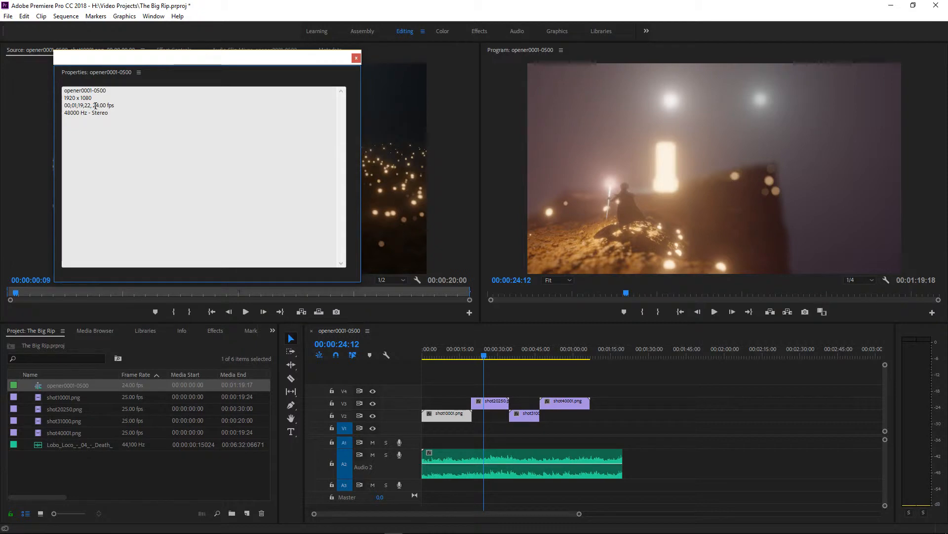
left_click(357, 58)
Switch back to DaVinci Resolve, load the XML timeline with the proposed settings and inspect its audio tracks
key("alt+Tab")
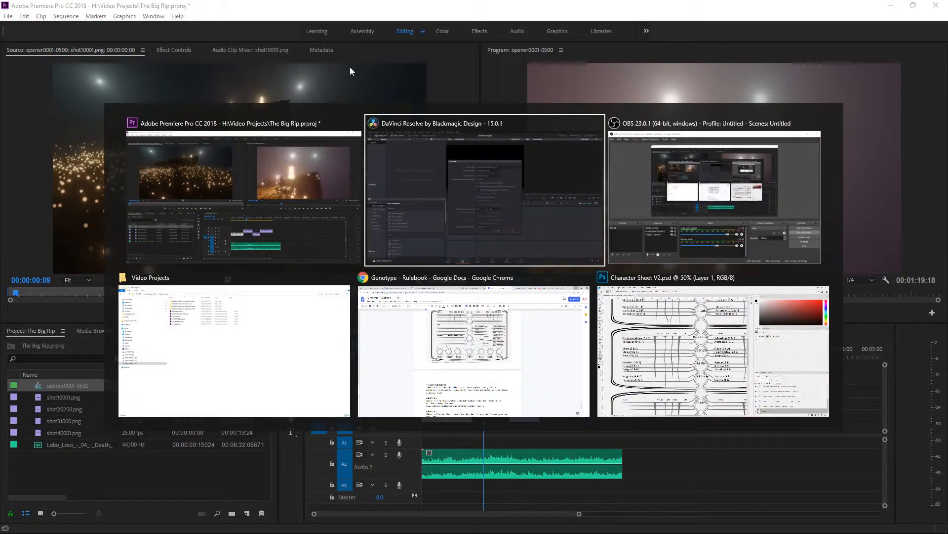
key("alt+Tab")
key("alt+Tab")
key("alt+Tab")
key("alt+Tab")
key("alt+Tab")
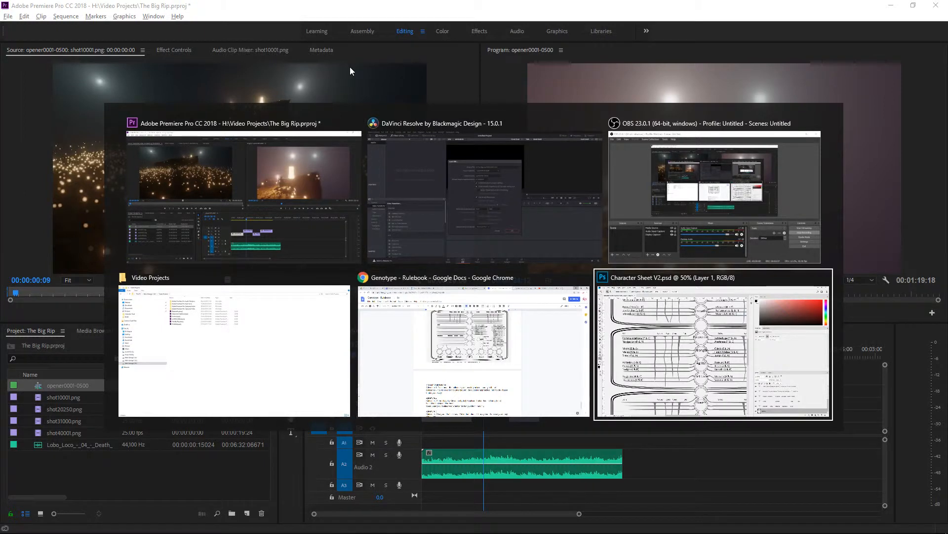
key("alt+Tab")
key("alt+Tab")
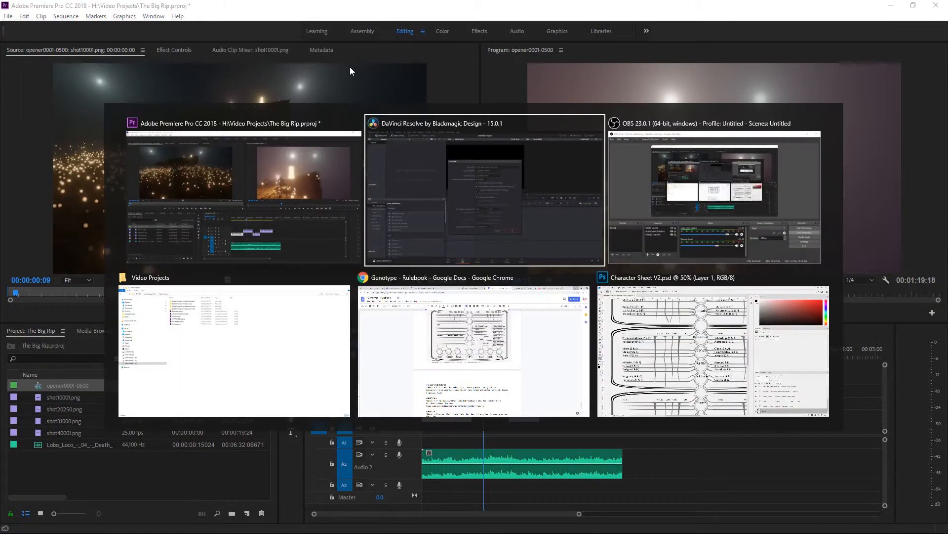
key("alt+Tab")
key("alt+Tab")
key("alt+Tab")
key("alt+Tab")
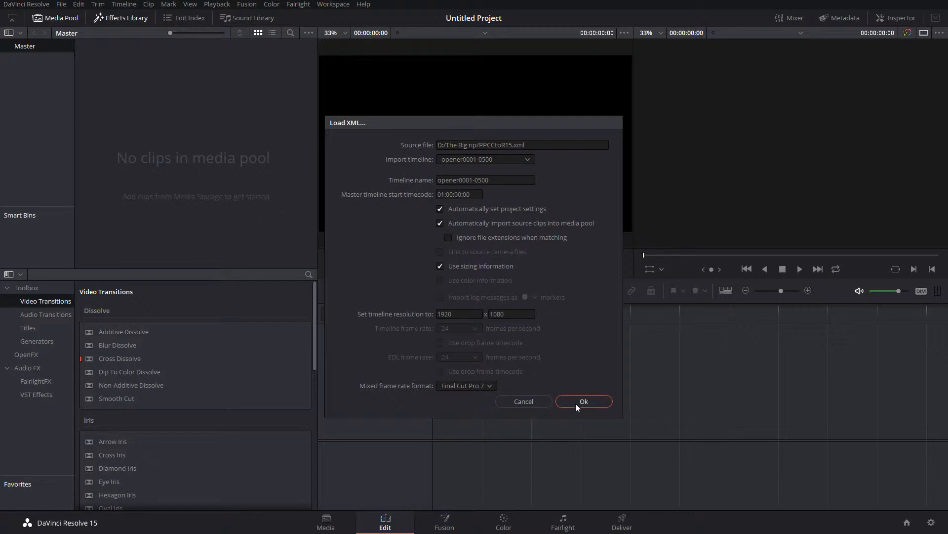
key("Return")
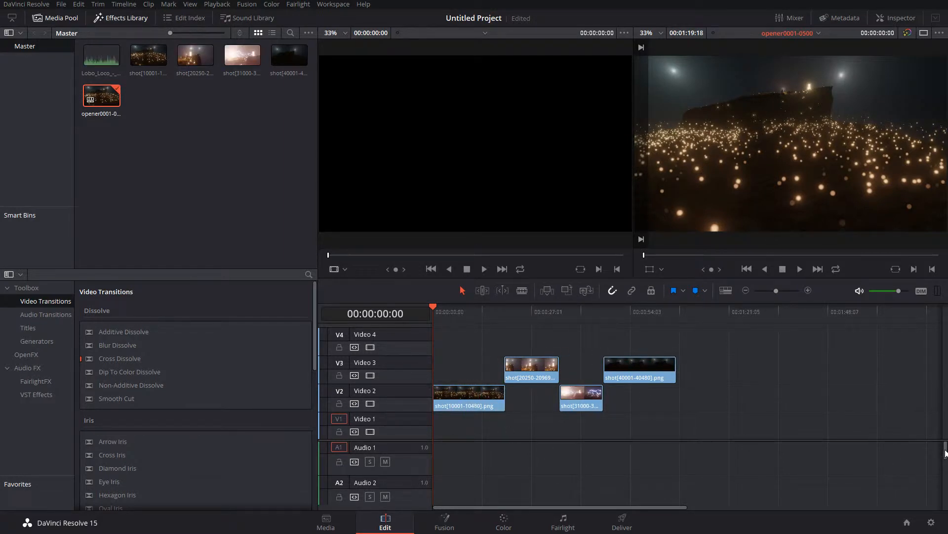
scroll(945, 452, "down", 3)
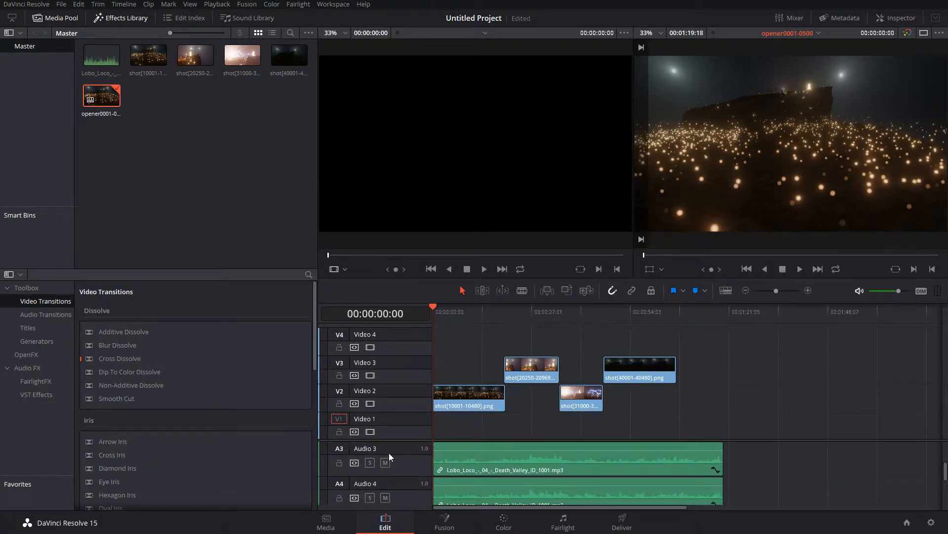
Move the playhead to the lightning shot, open it for colour grading and add a serial node after node 01
left_click_drag(448, 310, 580, 327)
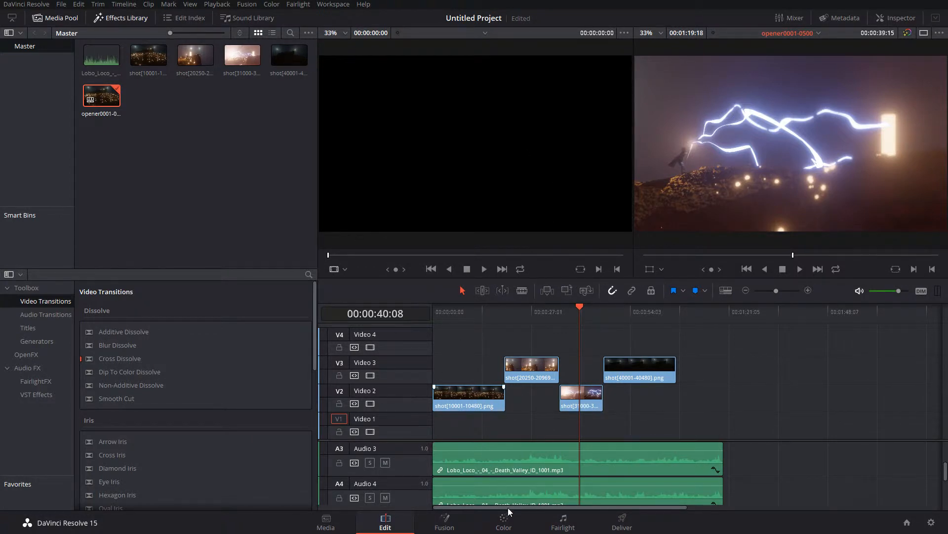
left_click(504, 520)
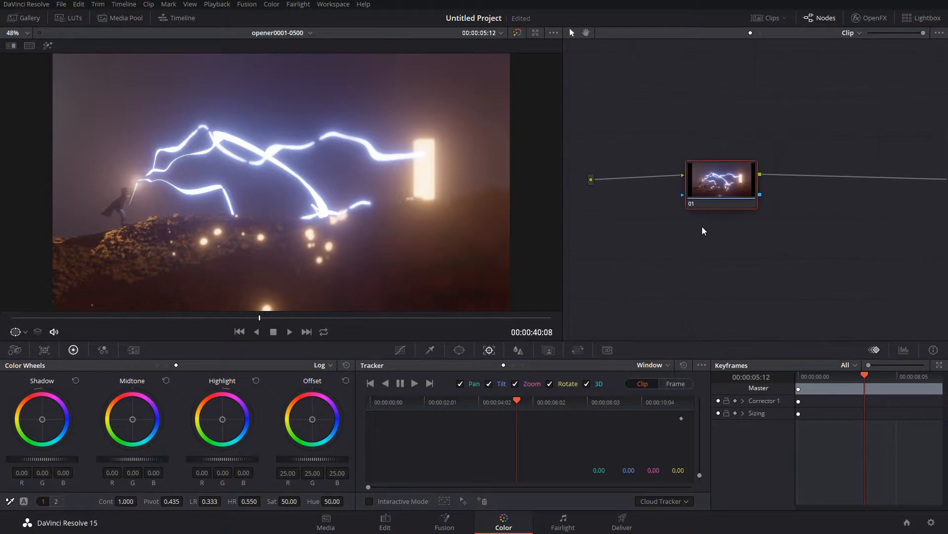
right_click(690, 181)
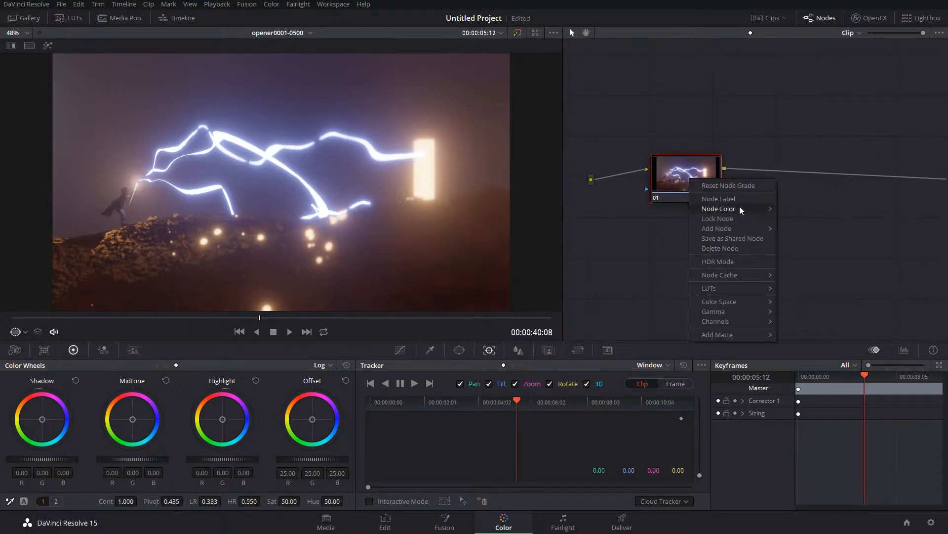
mouse_move(762, 213)
mouse_move(745, 228)
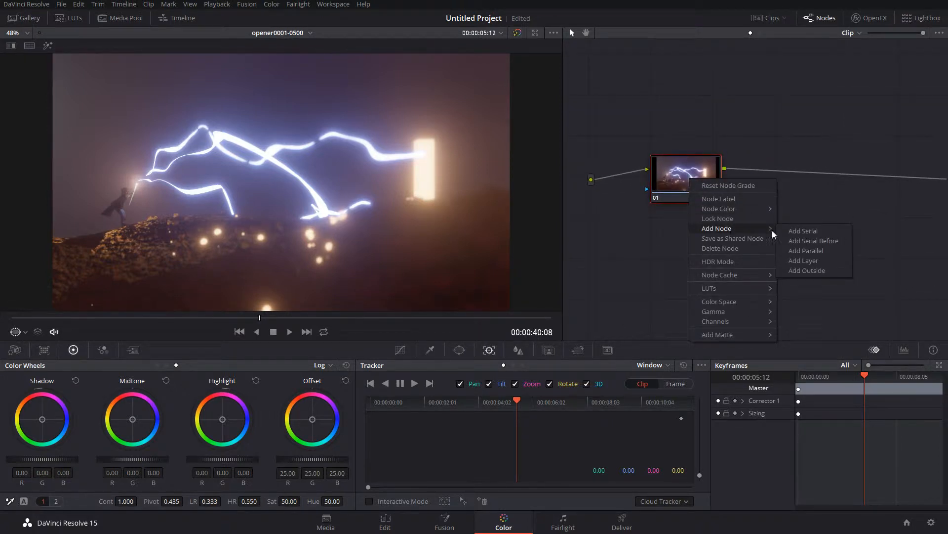
left_click(793, 232)
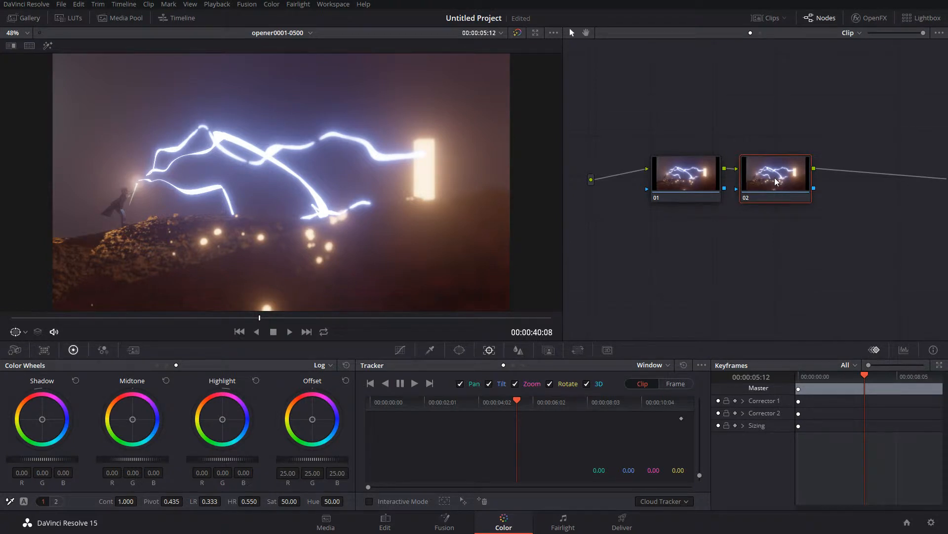
Reduce the saturation of node 02 to 21.30
right_click(757, 190)
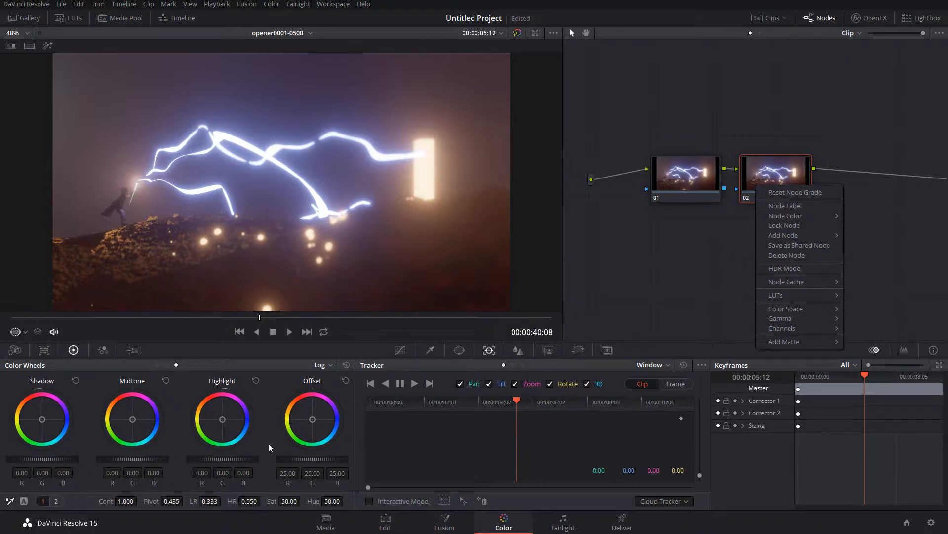
left_click(289, 501)
left_click_drag(293, 498, 288, 498)
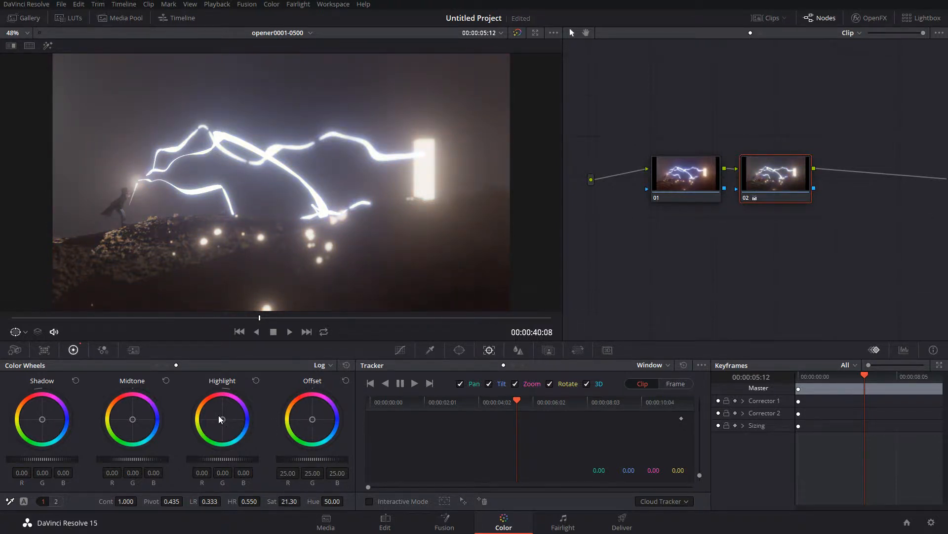
Shift the highlights, midtones and shadows of node 02 towards orange and move the node slightly away from node 01
left_click_drag(222, 421, 209, 410)
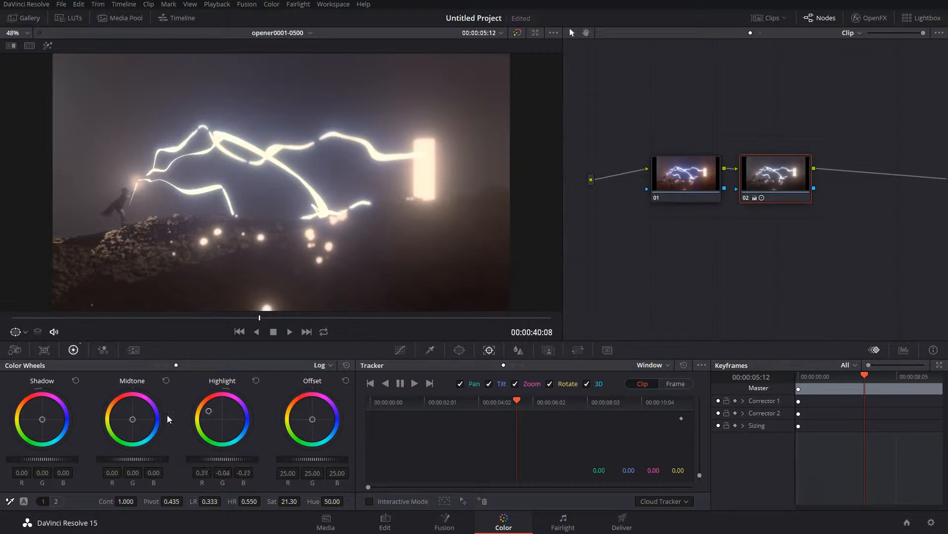
left_click_drag(132, 419, 120, 410)
left_click_drag(39, 422, 34, 411)
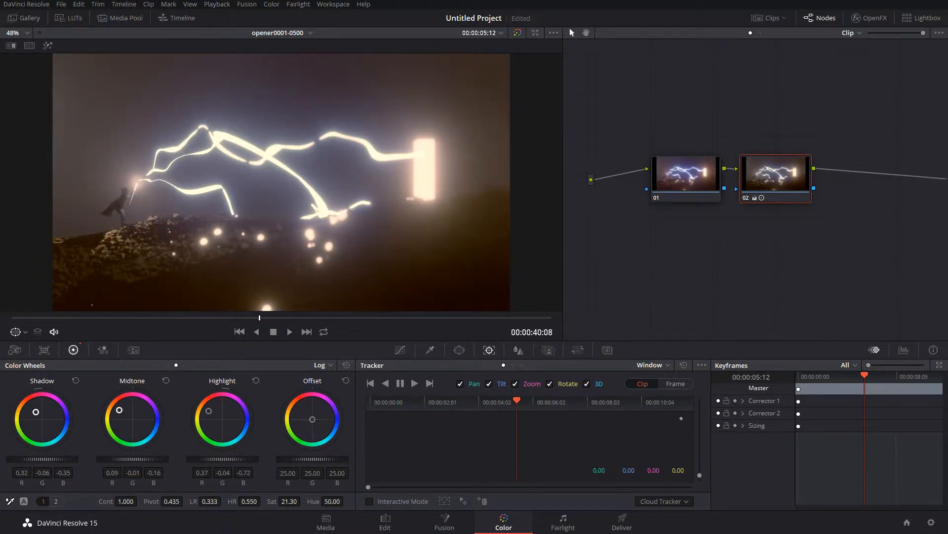
left_click_drag(782, 181, 807, 187)
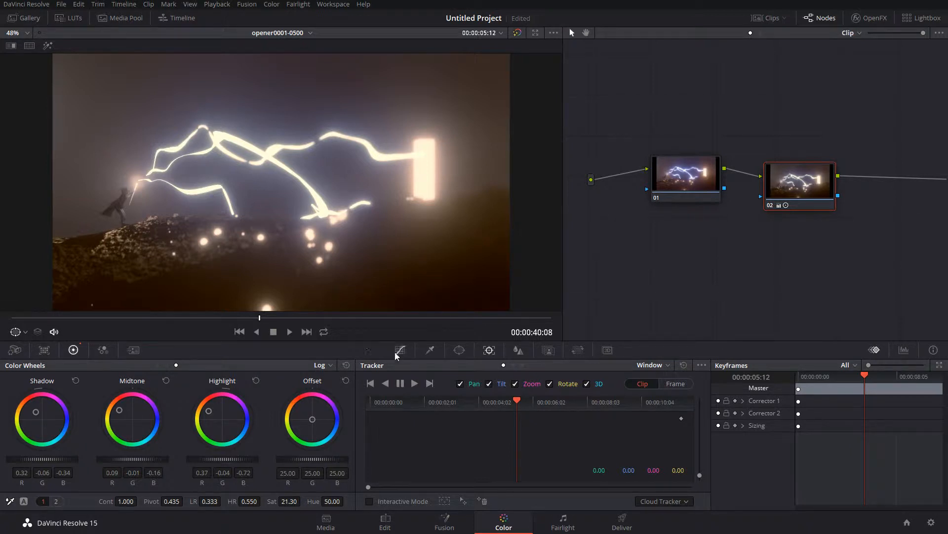
Show the timeline on the grading page, return to the graded lightning shot and grab a still of it
left_click(171, 18)
left_click(359, 304)
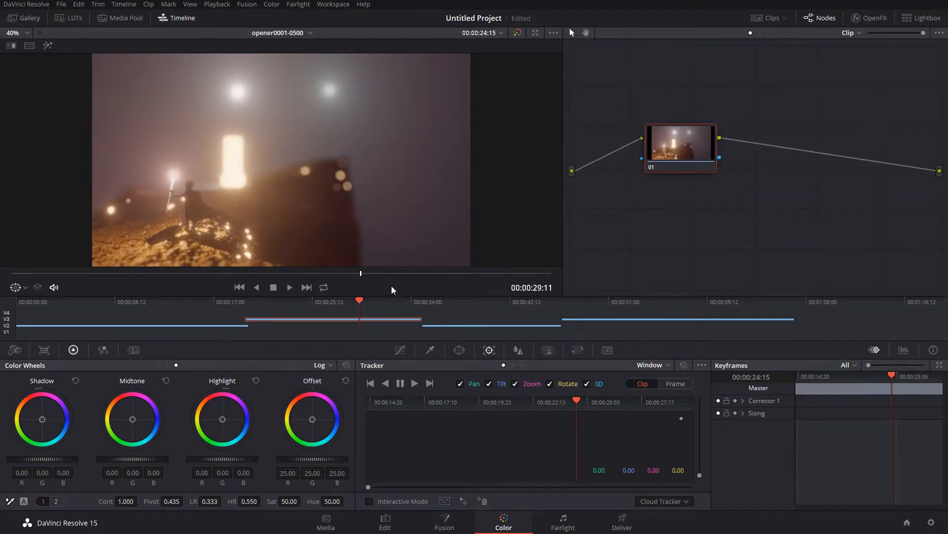
left_click(465, 324)
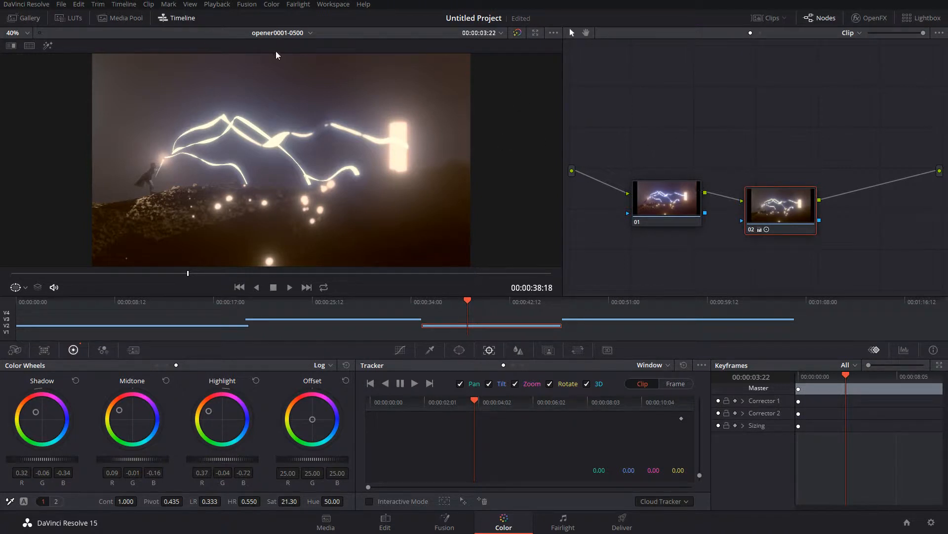
left_click(190, 4)
mouse_move(208, 16)
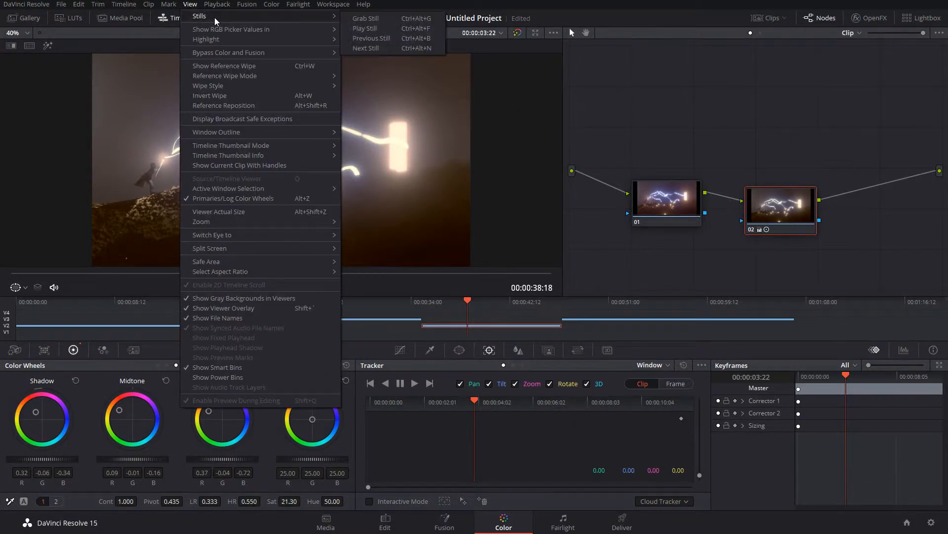
left_click(378, 21)
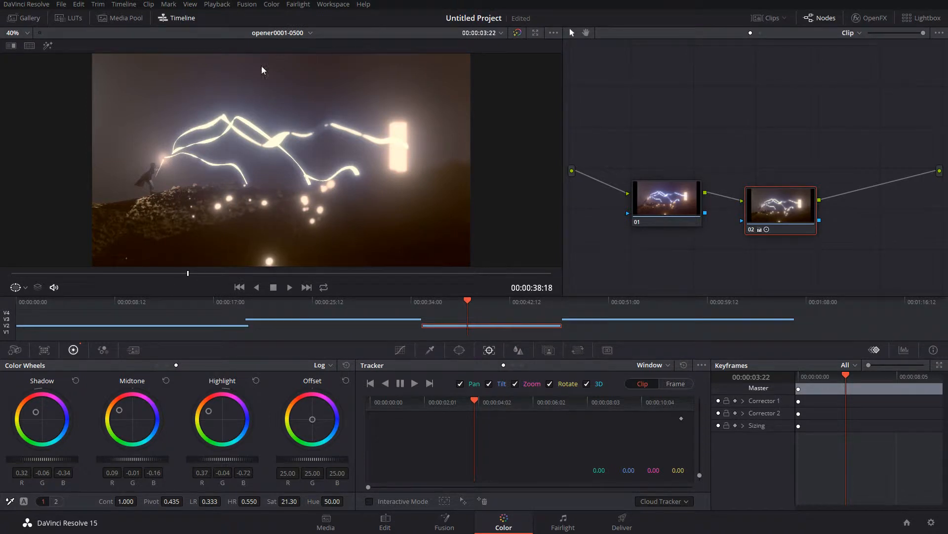
Apply the grade of the still from the gallery to the second shot, with the figure by the glowing doorway
left_click(68, 17)
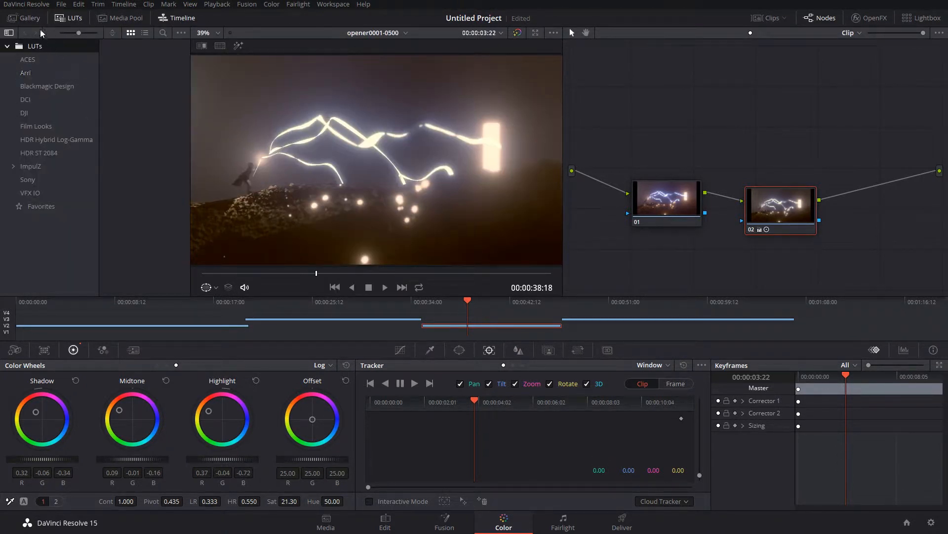
left_click(23, 18)
left_click(304, 320)
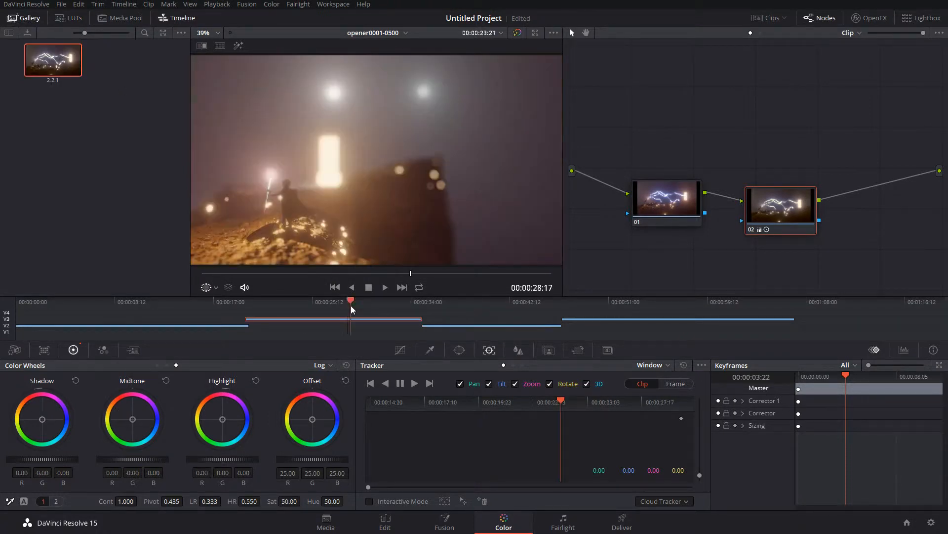
left_click_drag(41, 58, 688, 156)
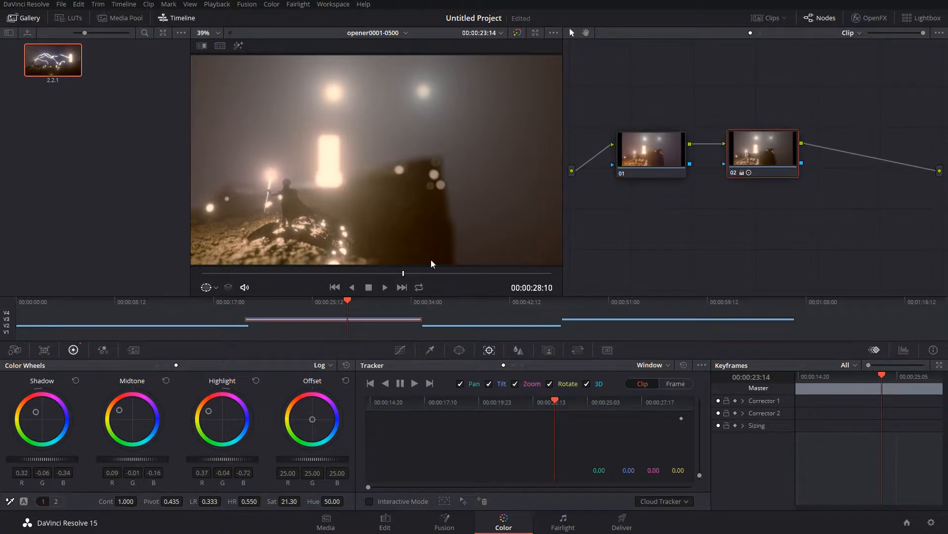
Go to the first shot, bring its node into view and apply the gallery still's grade to it
left_click(207, 324)
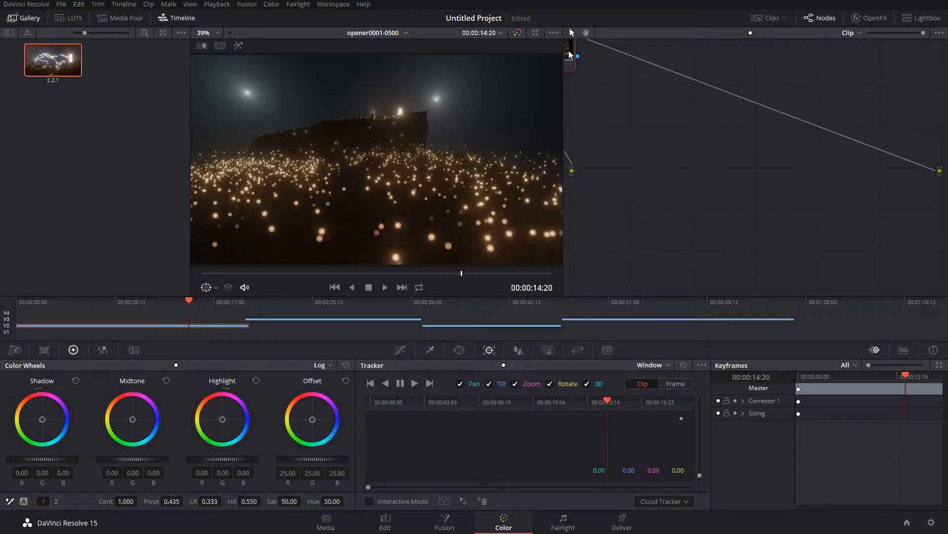
left_click_drag(571, 59, 729, 156)
left_click_drag(70, 64, 682, 156)
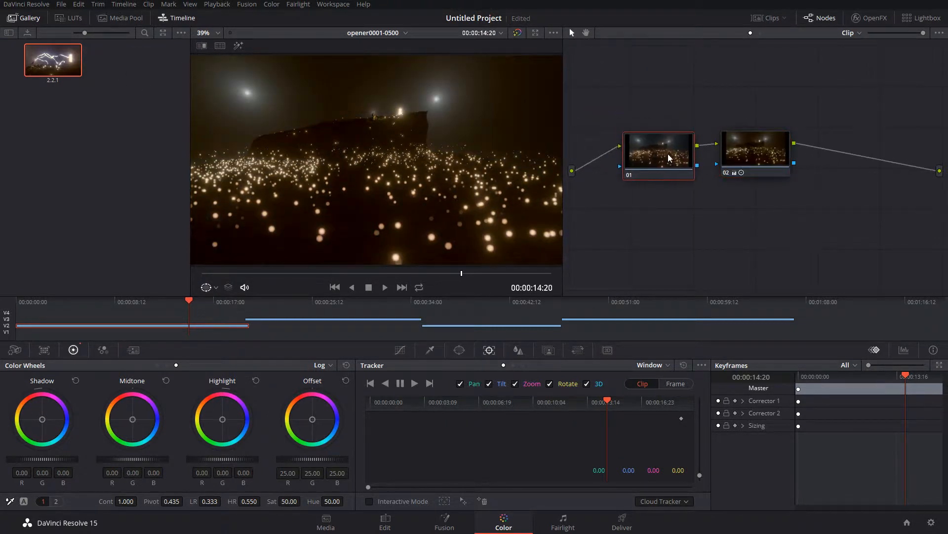
Scrub back to the graded lightning shot and look at the LUT browser and the project's file commands
mouse_move(651, 303)
left_mouse_down()
mouse_move(669, 304)
mouse_move(645, 306)
left_mouse_up()
left_click_drag(525, 303, 492, 301)
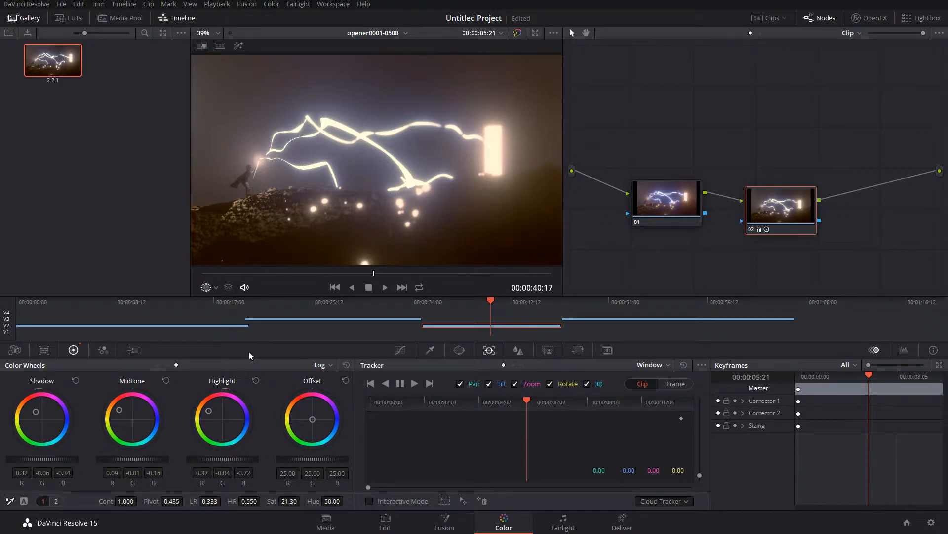
left_click(68, 17)
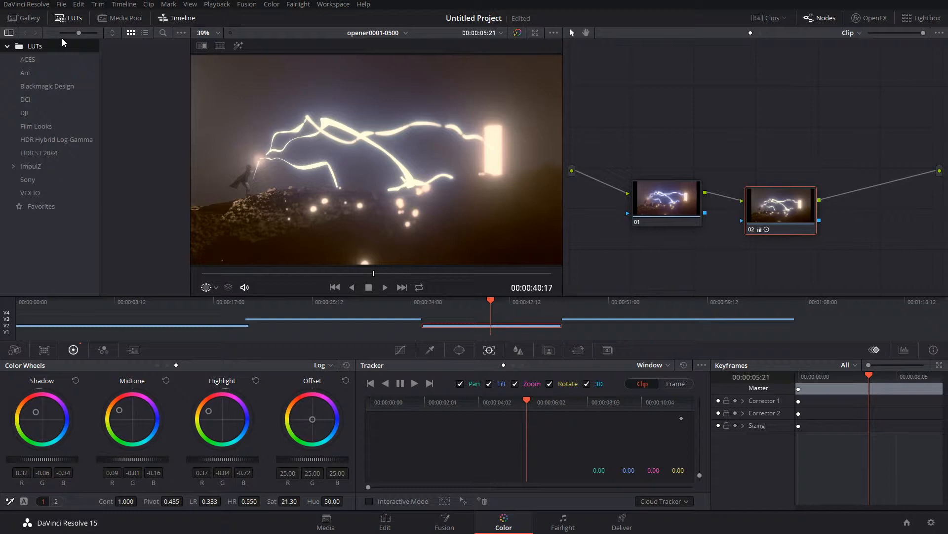
left_click(62, 5)
mouse_move(73, 4)
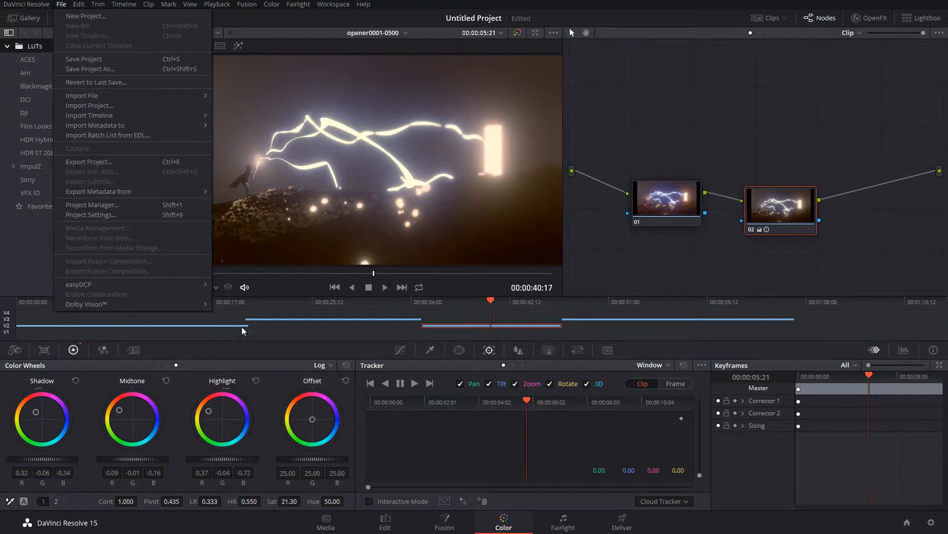
Go to the Deliver page and set up the render with the Premiere XML preset in QuickTime format
left_click(622, 525)
left_click(622, 523)
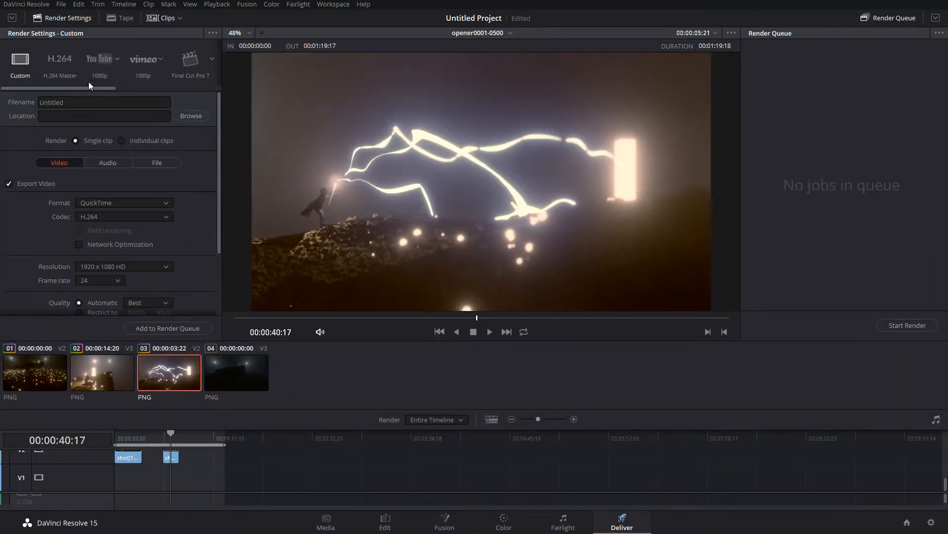
left_click_drag(100, 90, 149, 90)
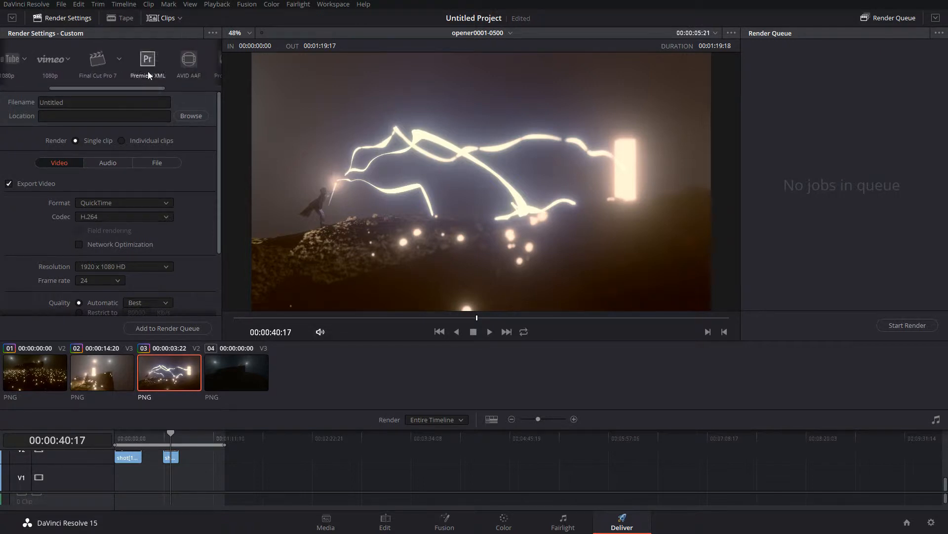
left_click(151, 67)
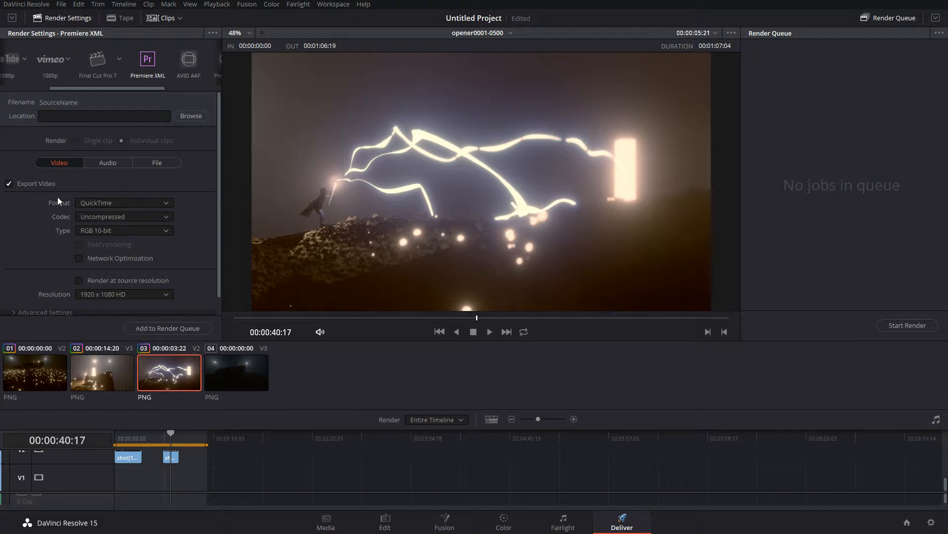
left_click(147, 204)
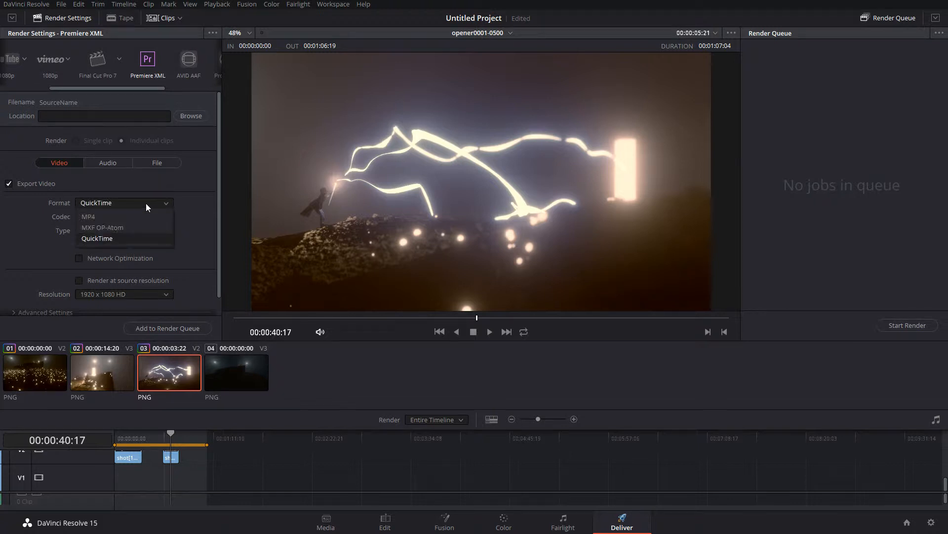
left_click(99, 239)
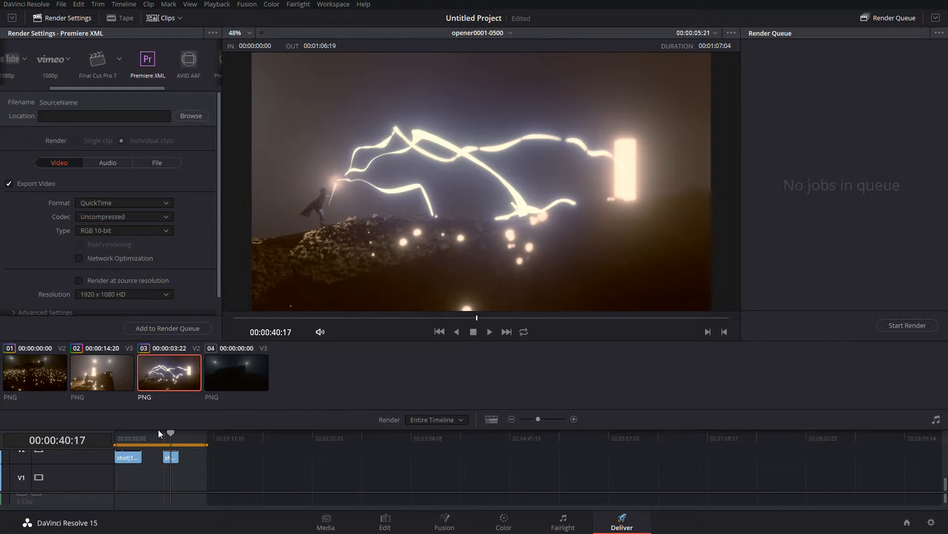
Examine the clips on the timeline and the preset's video, advanced and file render settings
scroll(183, 452, "up", 2)
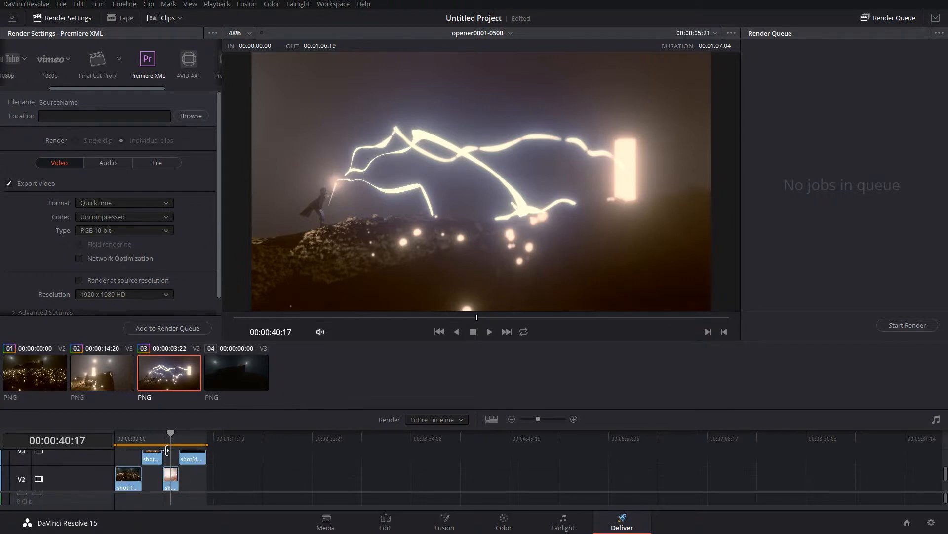
left_click_drag(168, 434, 139, 433)
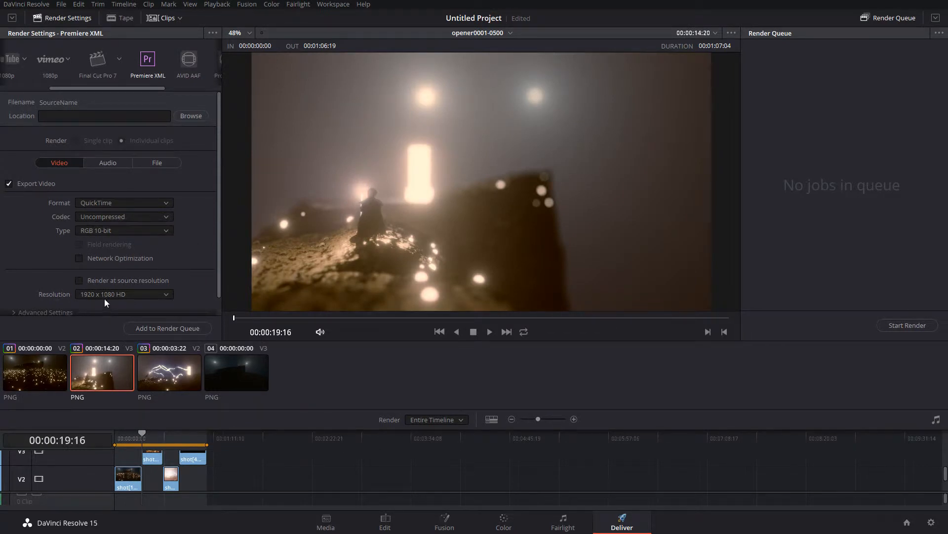
scroll(217, 251, "down", 1)
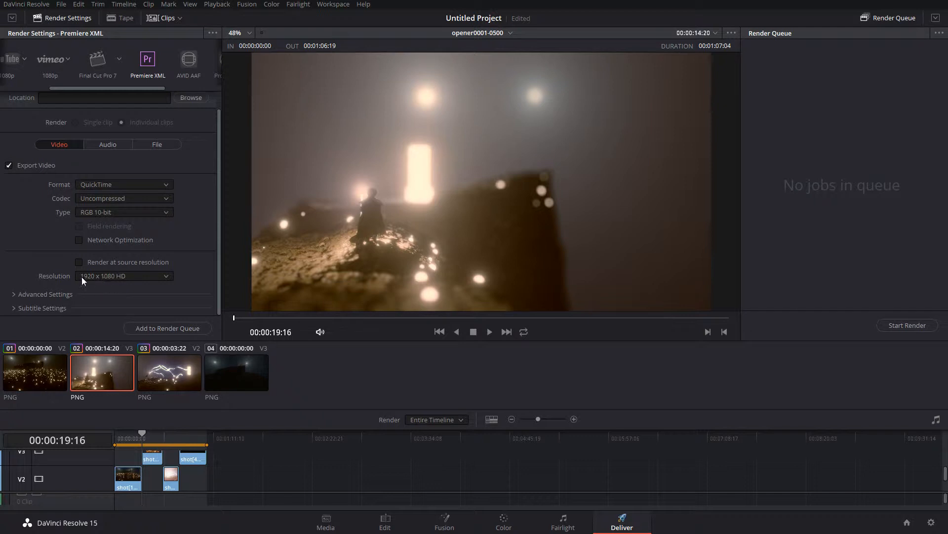
left_click(30, 294)
scroll(176, 278, "down", 3)
scroll(173, 274, "down", 10)
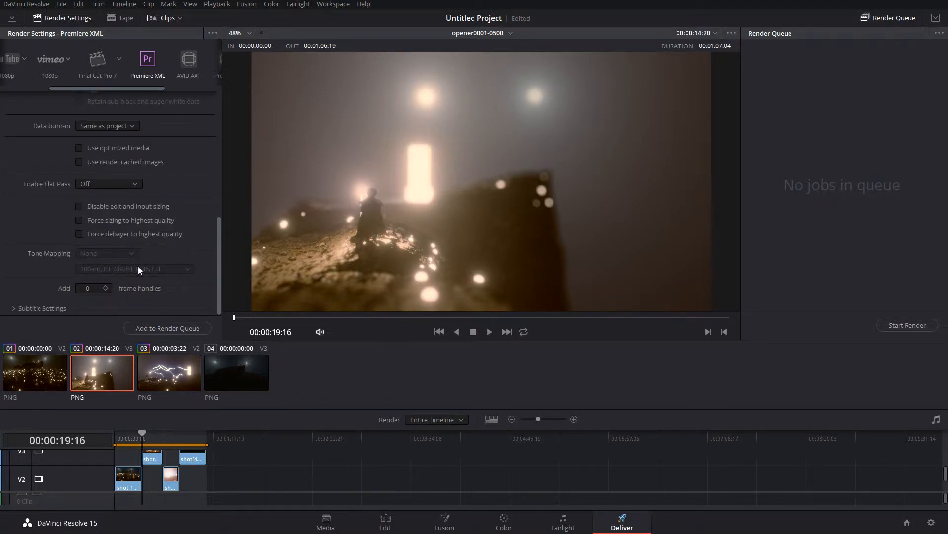
scroll(138, 266, "up", 12)
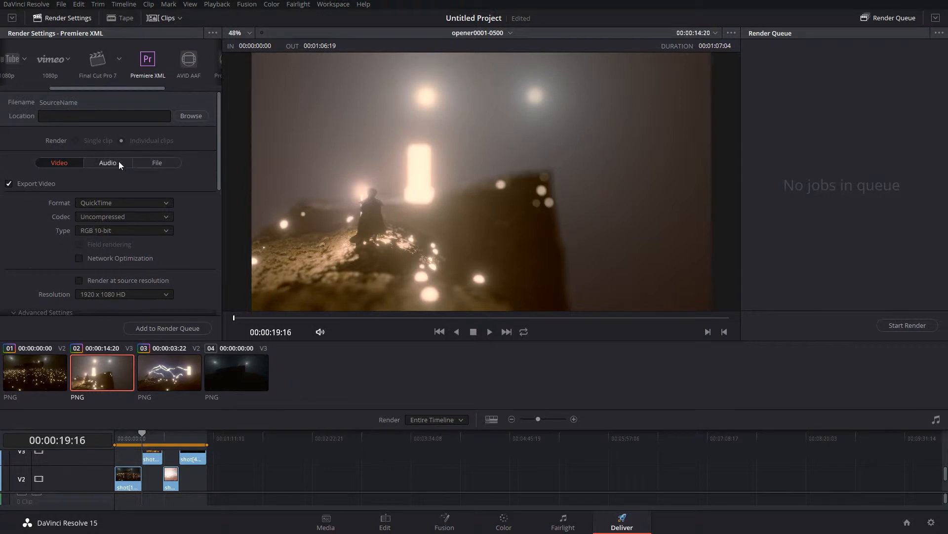
left_click(158, 164)
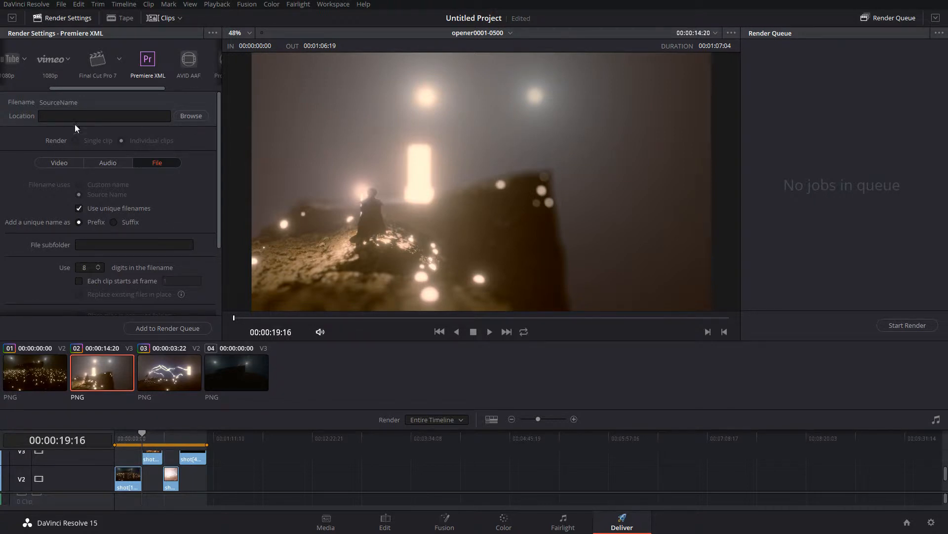
left_click(61, 163)
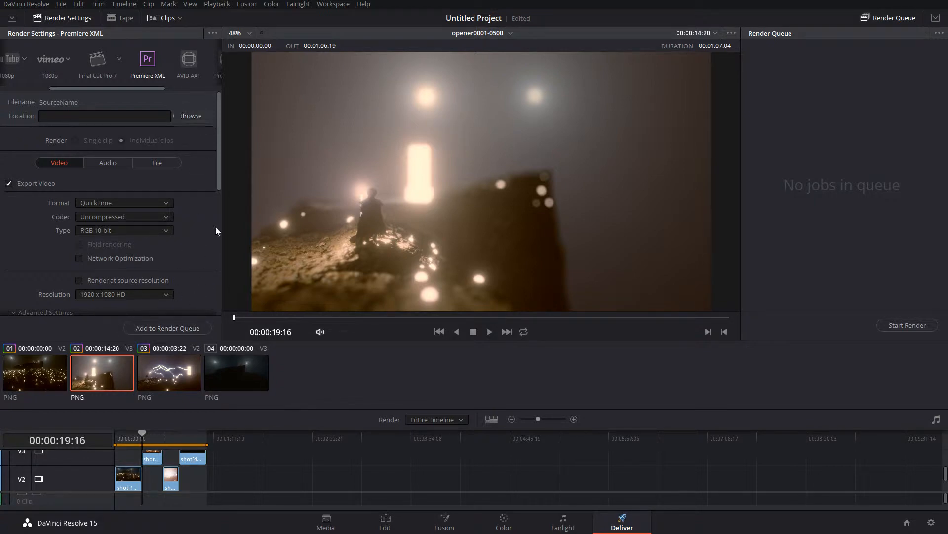
Add the timeline to the render queue with D:\The Big rip as the destination folder and start the render
left_click(193, 329)
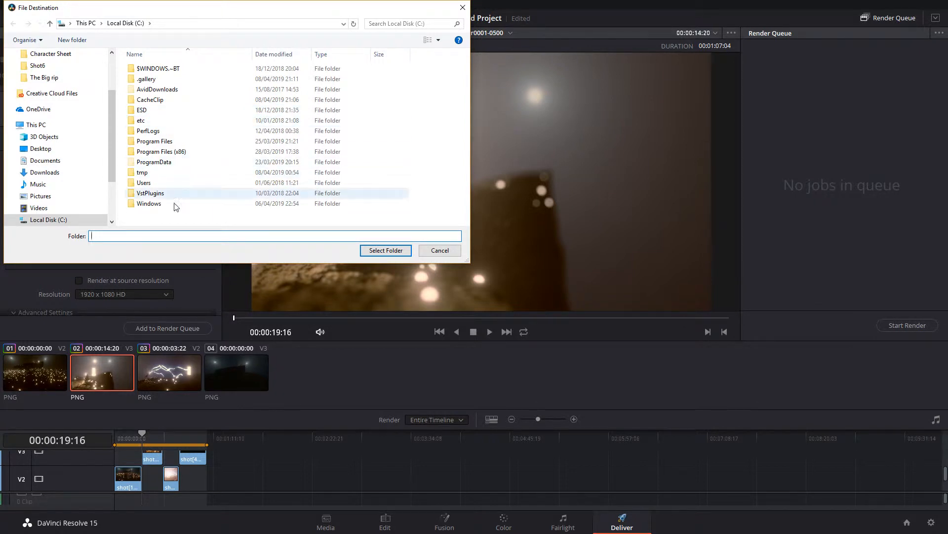
scroll(111, 203, "down", 2)
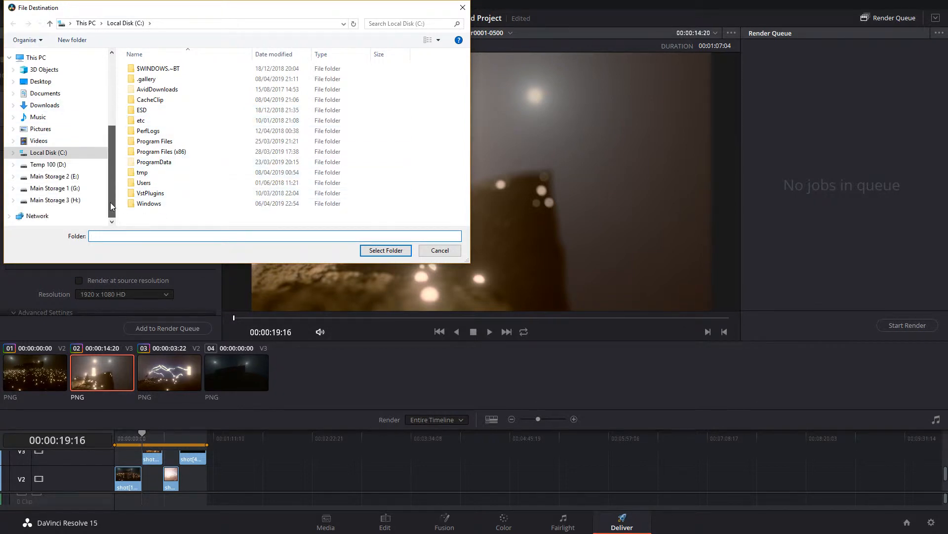
left_click(54, 165)
double_click(380, 146)
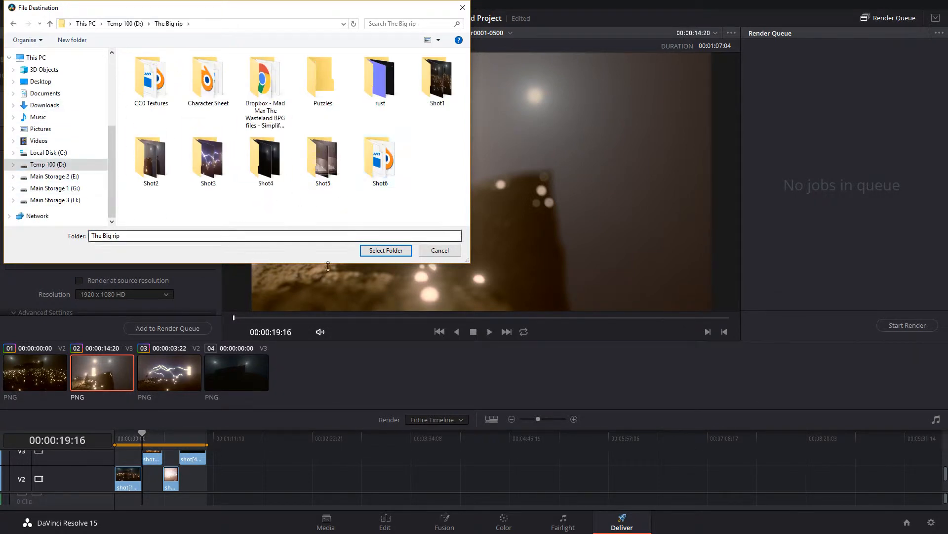
left_click(396, 254)
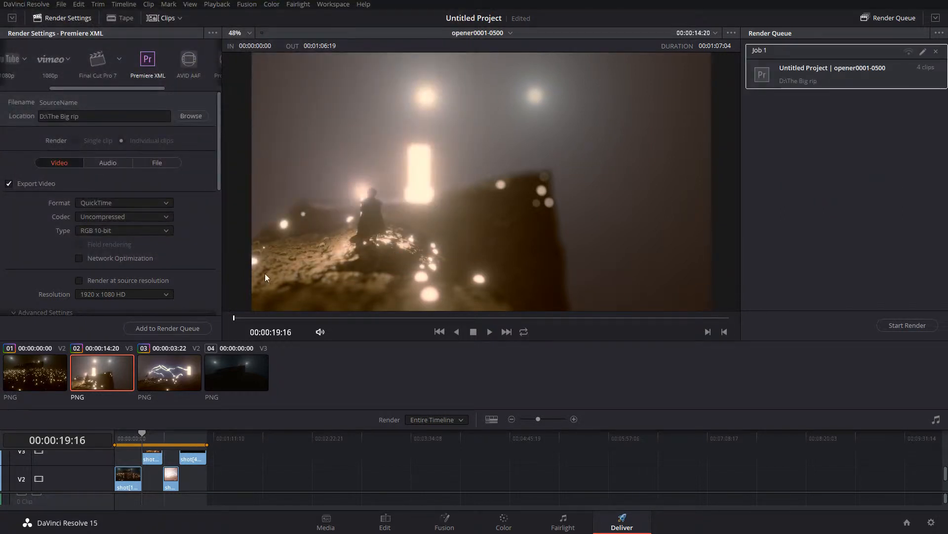
left_click(900, 325)
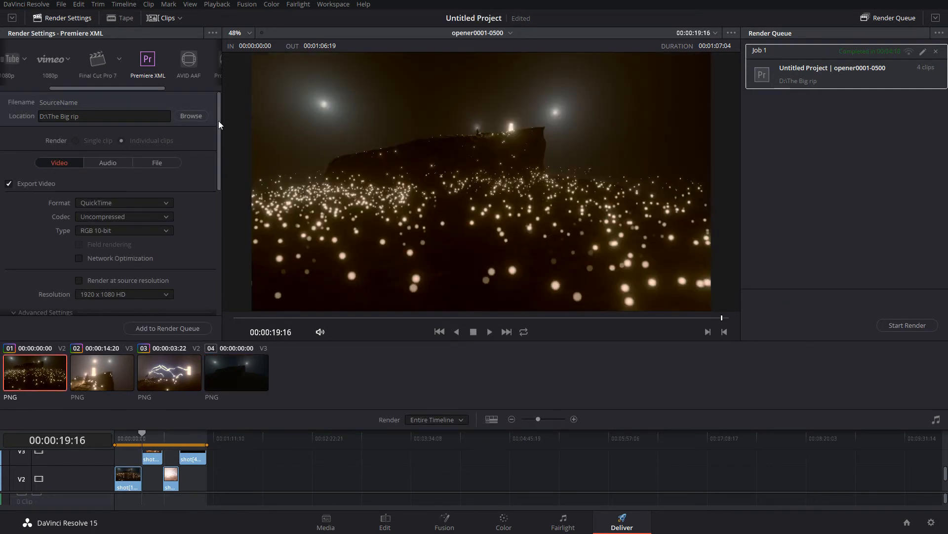
Quit DaVinci Resolve without saving the project, returning to Premiere Pro
left_click(26, 4)
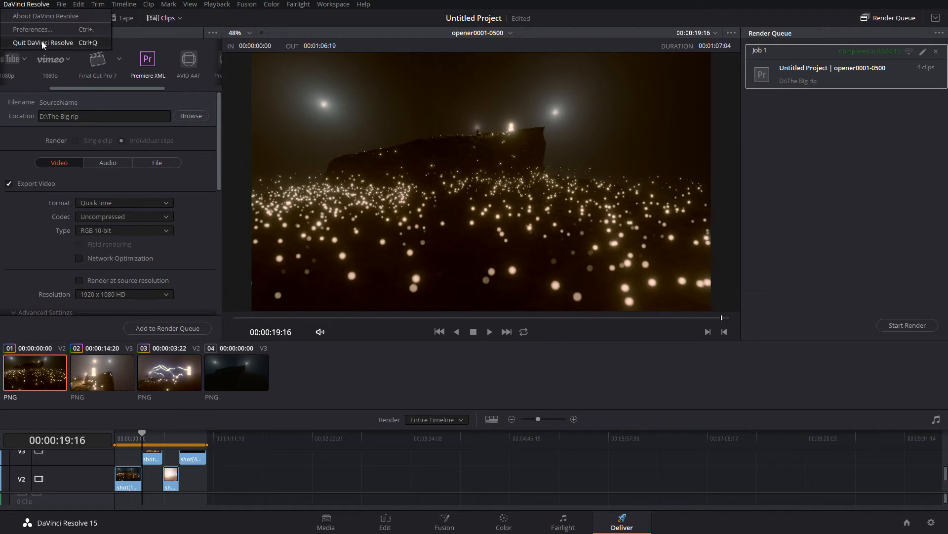
left_click(41, 41)
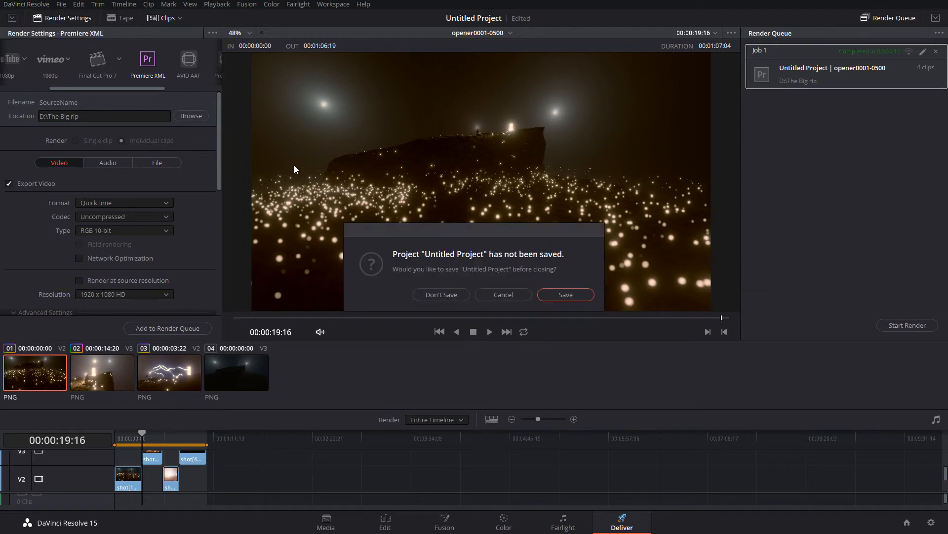
left_click(451, 294)
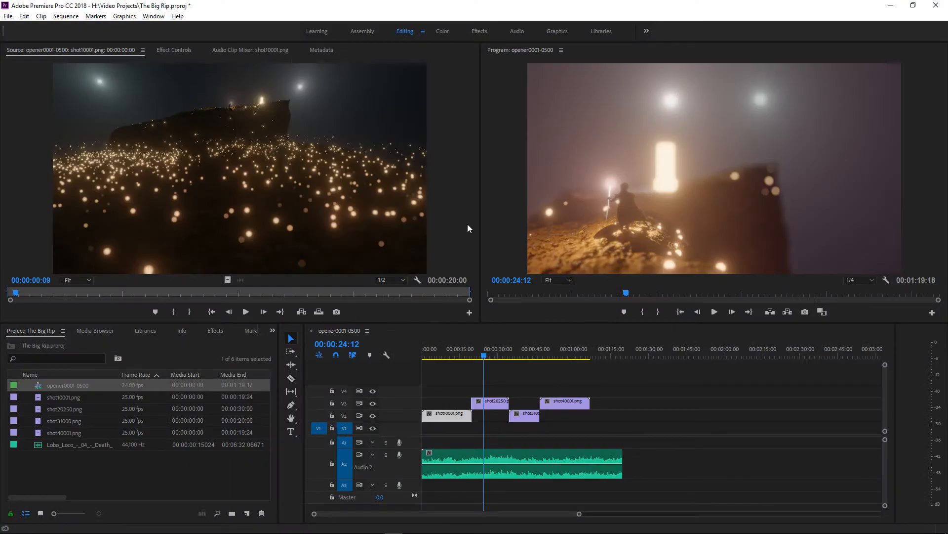
Return the playhead to the sequence's start and import opener0001-0500.20190408211814.xml from the The Big rip folder
mouse_move(433, 350)
left_mouse_down()
mouse_move(417, 355)
mouse_move(539, 355)
mouse_move(419, 356)
left_mouse_up()
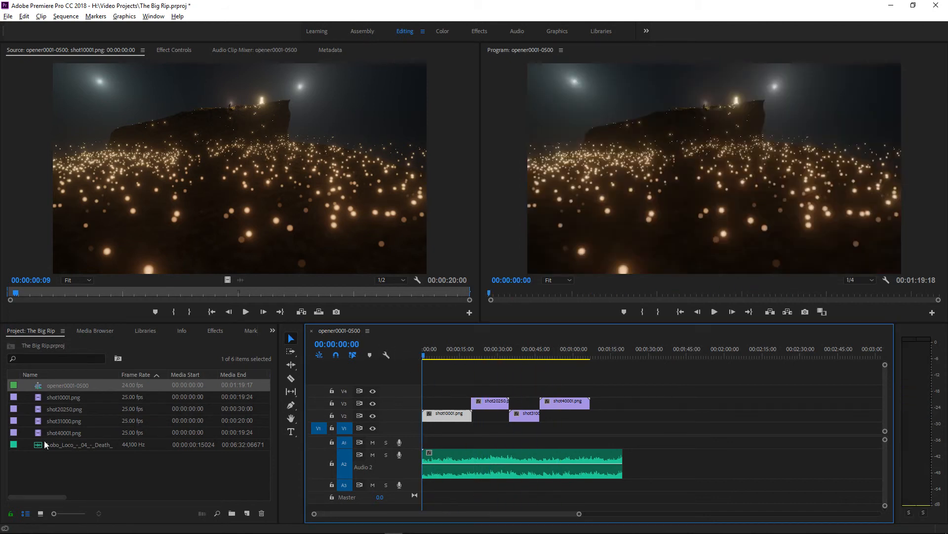
right_click(100, 476)
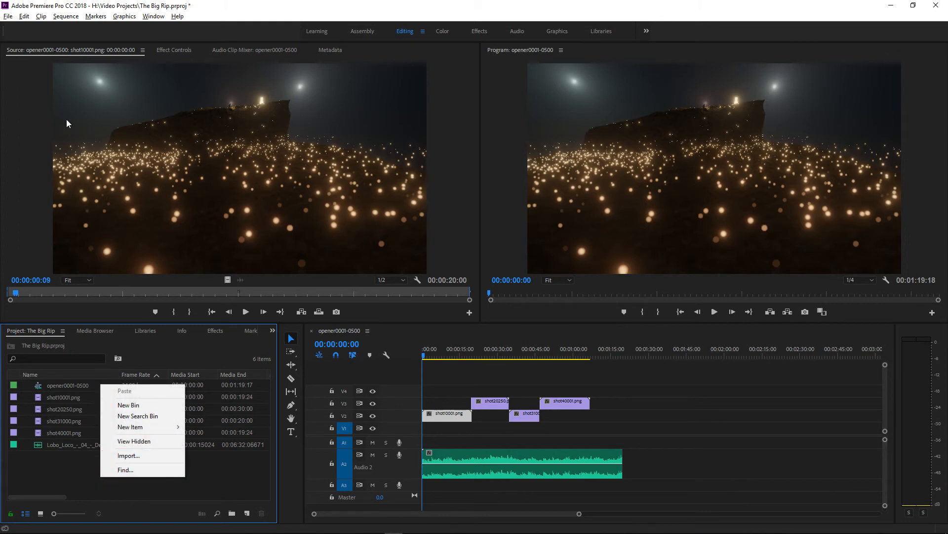
left_click(6, 16)
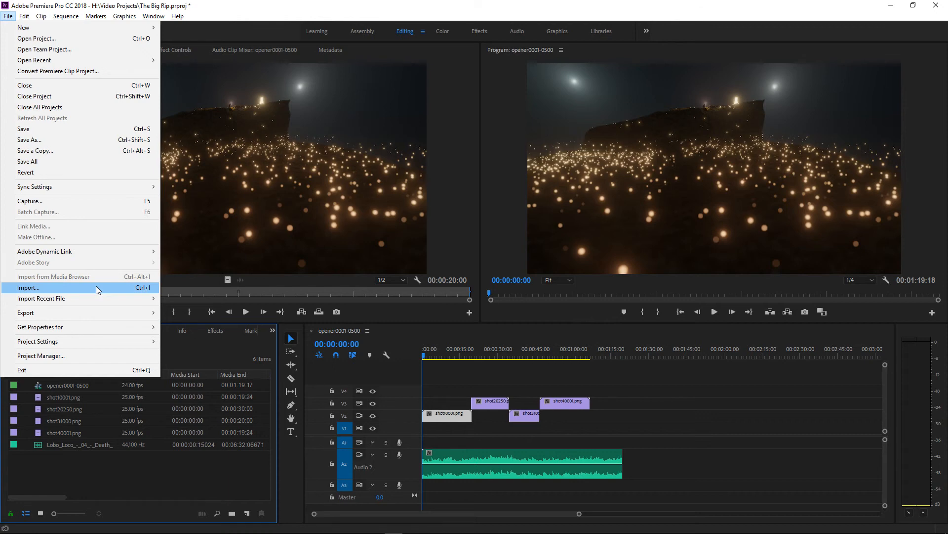
left_click(53, 292)
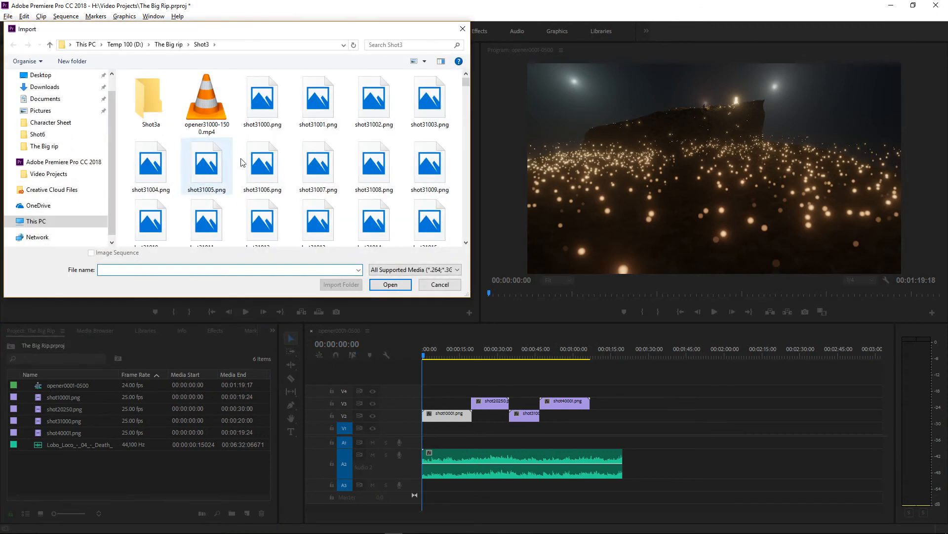
left_click(168, 45)
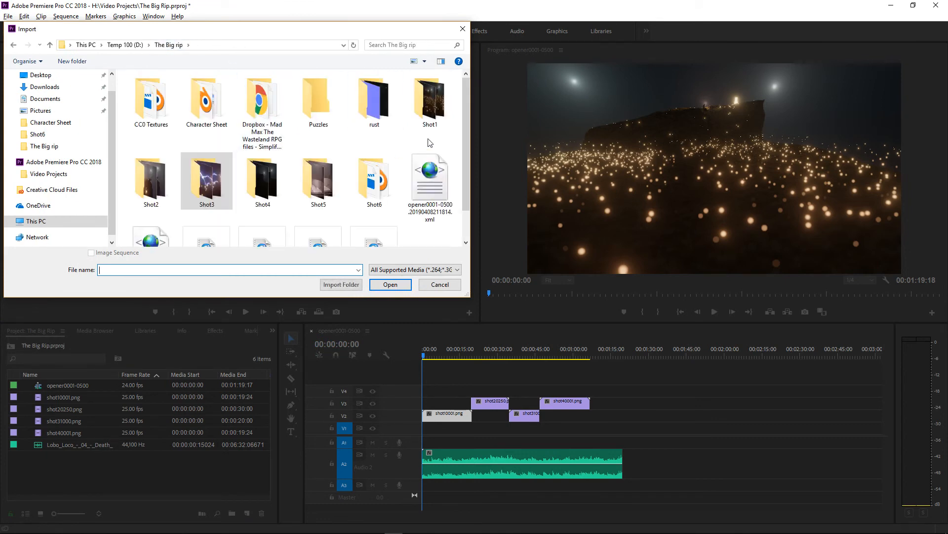
scroll(467, 112, "down", 1)
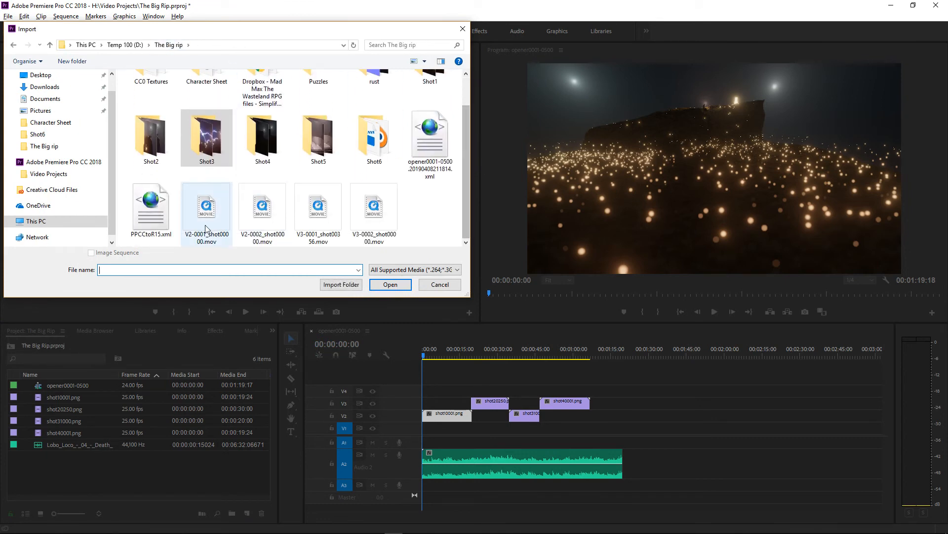
left_click(422, 158)
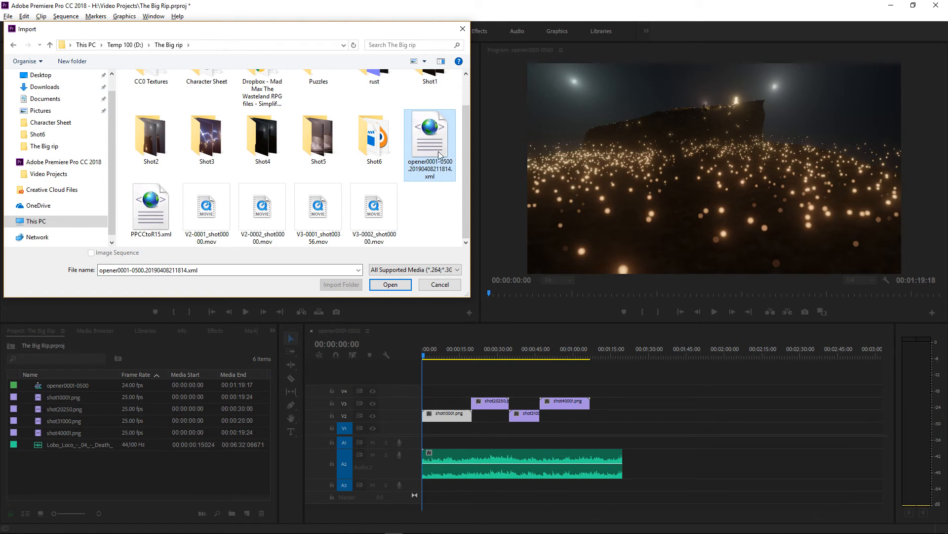
left_click(405, 285)
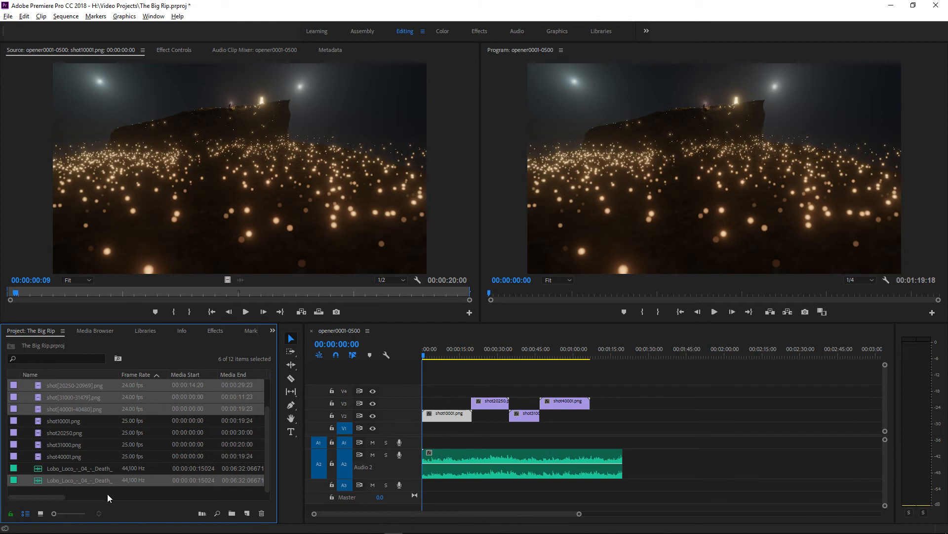
Find the imported opener0001-0500 (Resolve) sequence in the project and open it in the timeline
scroll(269, 412, "up", 3)
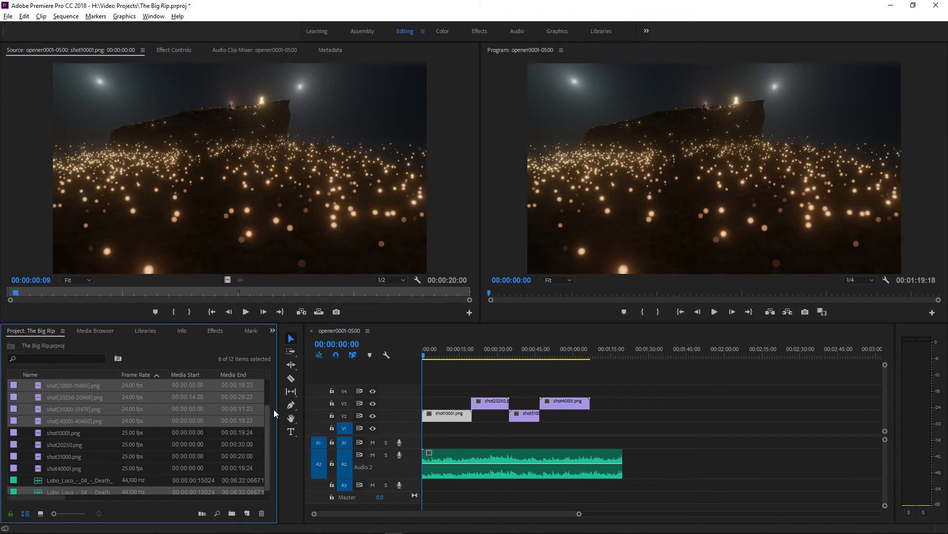
left_click(60, 389)
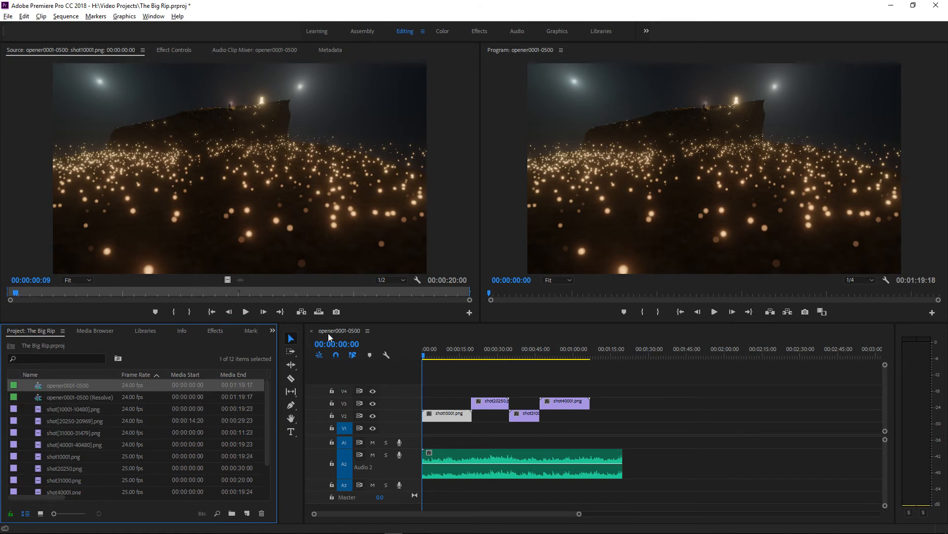
left_click(89, 397)
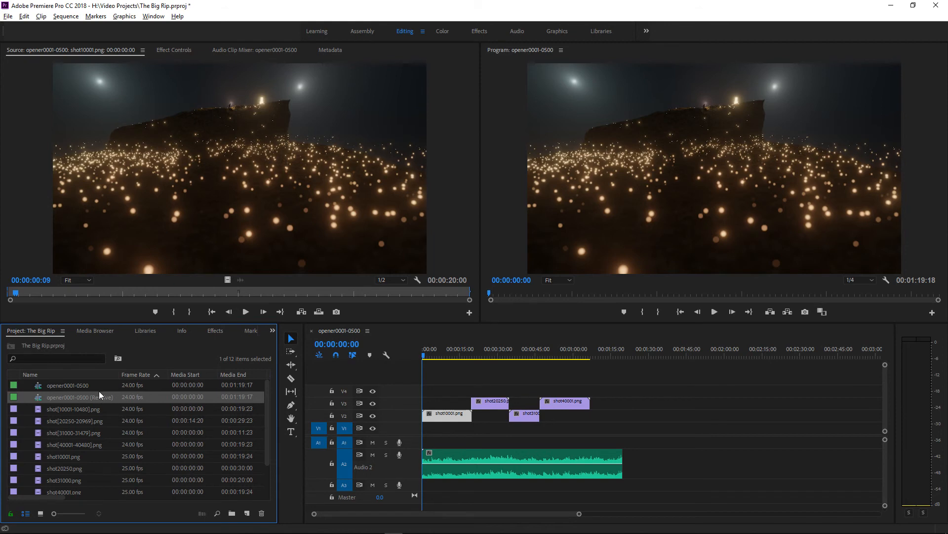
left_click(72, 396)
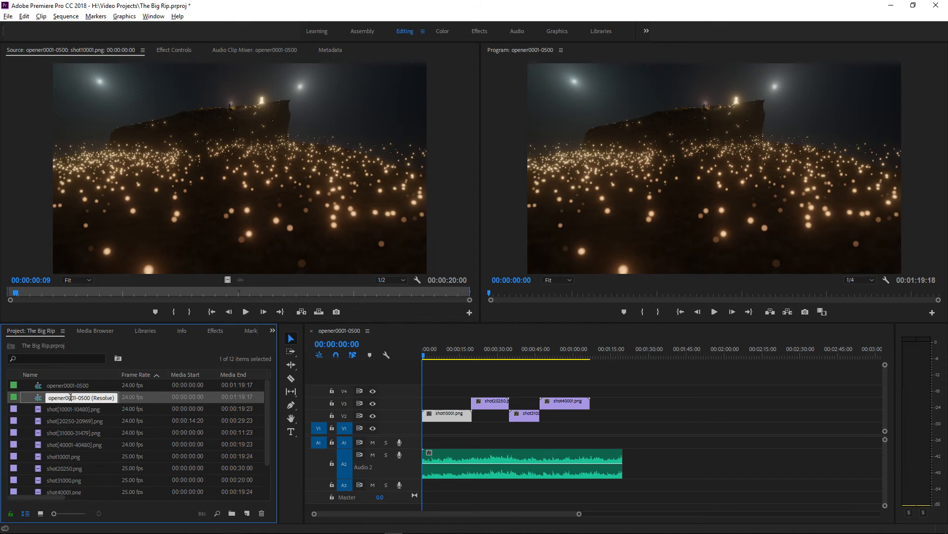
double_click(39, 400)
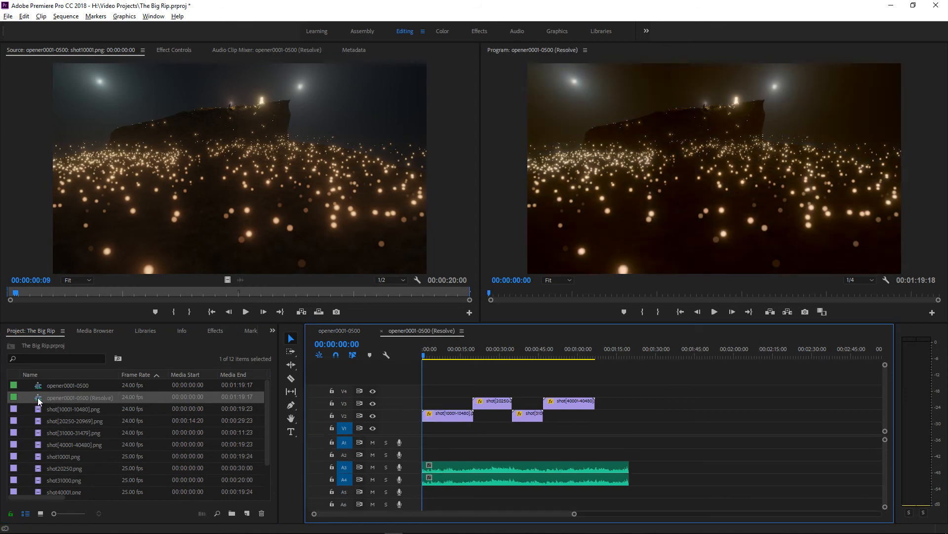
Compare the second shot at about 27 seconds in the Resolve sequence and the original opener0001-0500 sequence
left_click(494, 355)
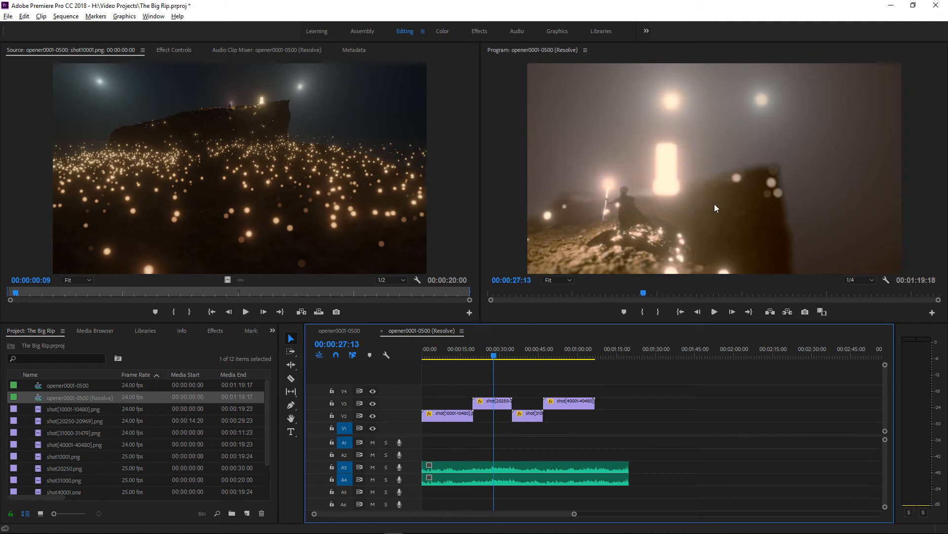
left_click(348, 333)
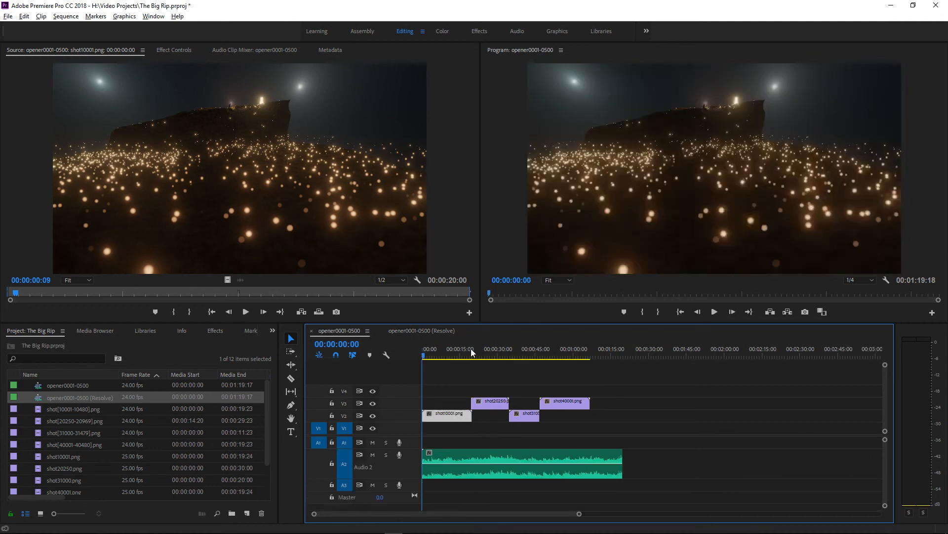
left_click(489, 354)
left_click(492, 352)
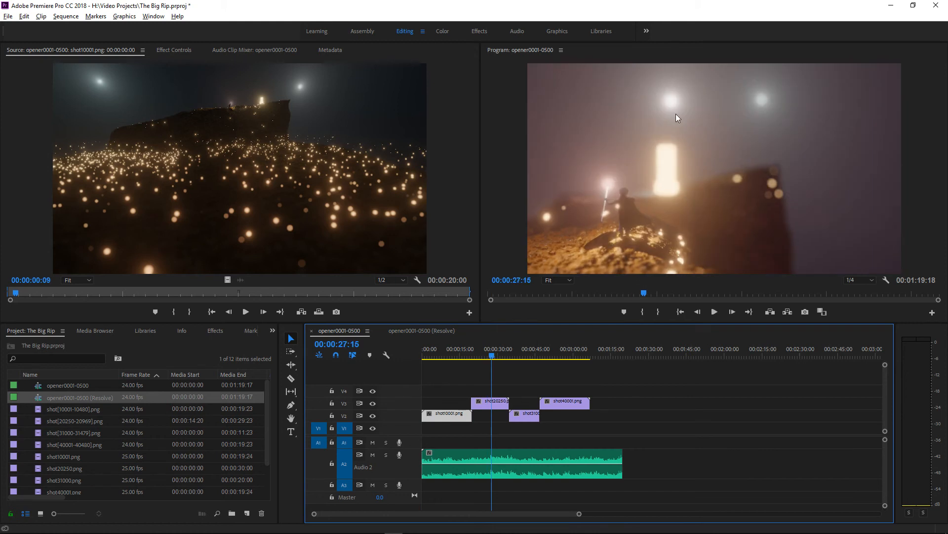
left_click(421, 332)
left_click(350, 330)
Examine the second, third and fourth shot clips in the original opener0001-0500 sequence by selecting them one by one
left_click(490, 402)
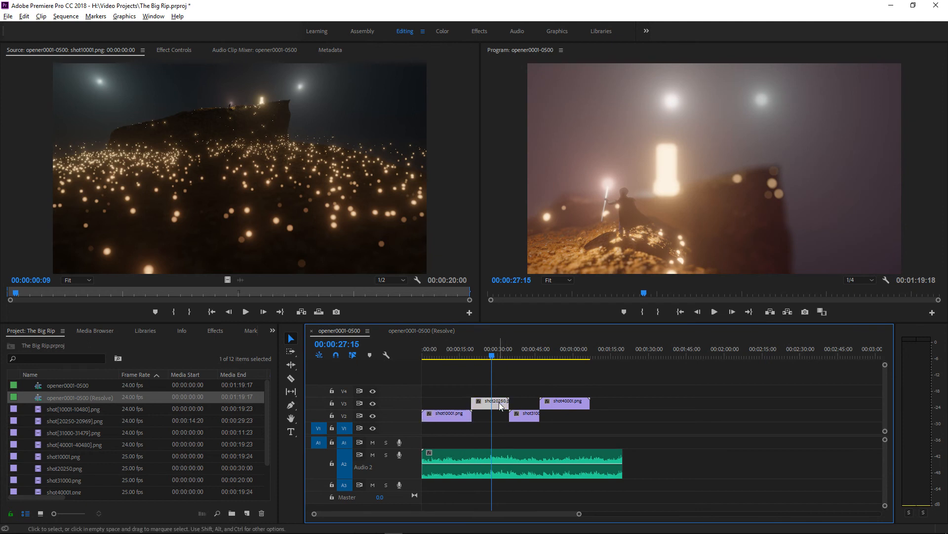
left_click(523, 419)
left_click(567, 405)
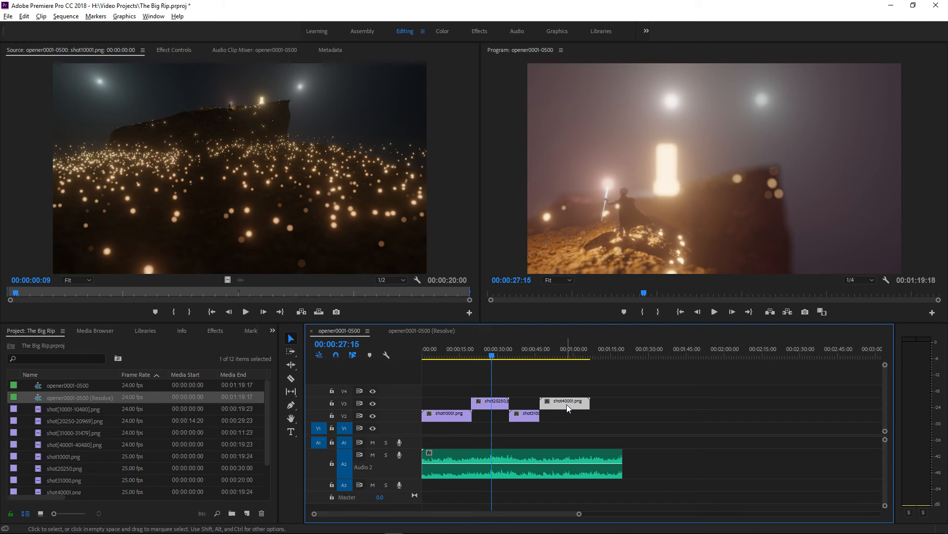
left_click(528, 417)
left_click(503, 403)
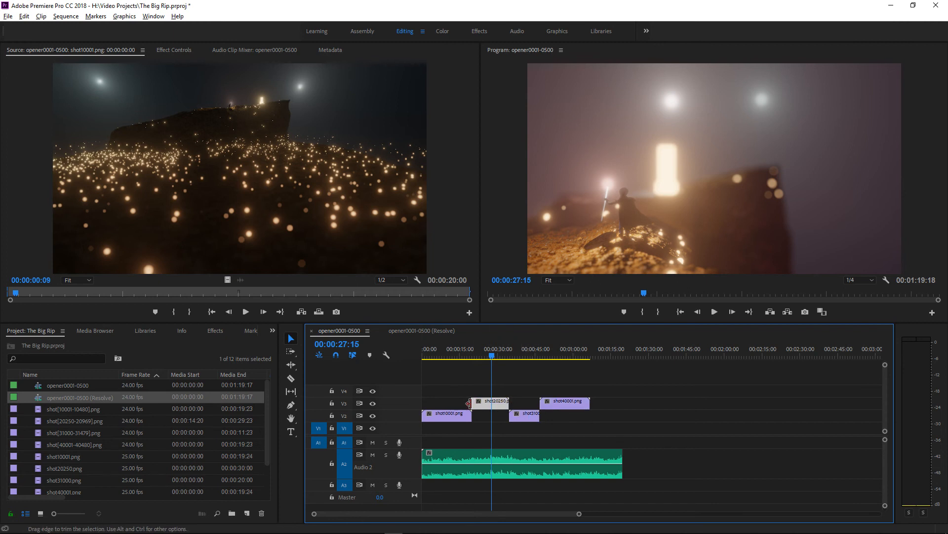
Switch to the opener0001-0500 (Resolve) sequence and examine its four graded shot clips by selecting each one
left_click(409, 331)
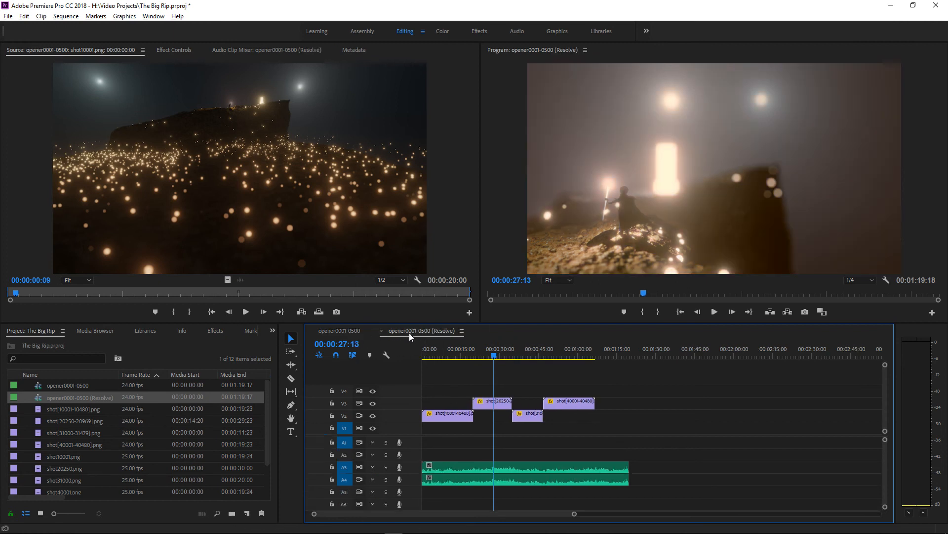
left_click(495, 403)
left_click(533, 418)
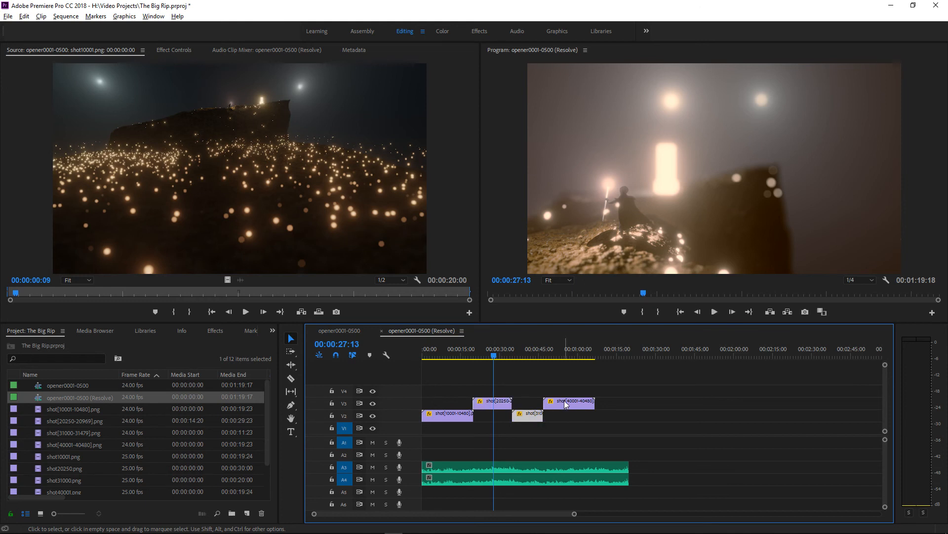
left_click(569, 404)
left_click(444, 417)
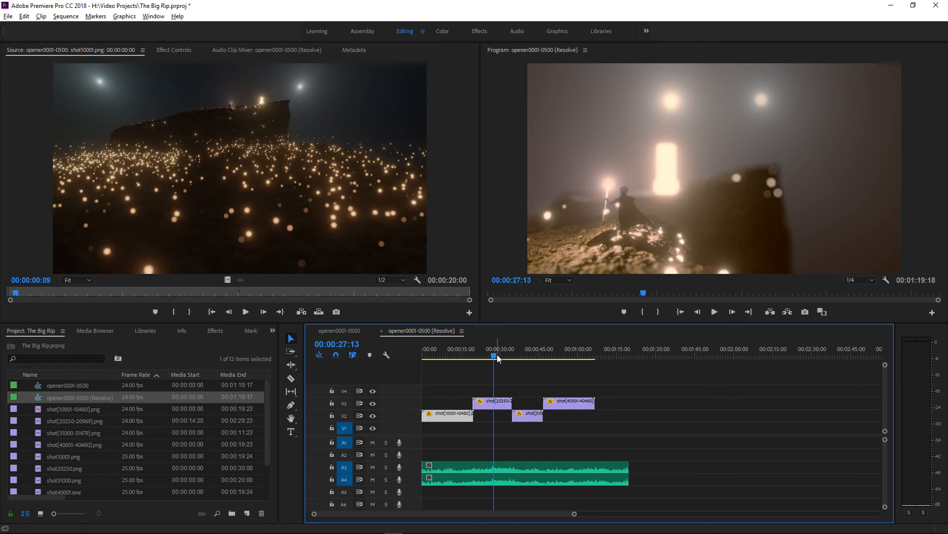